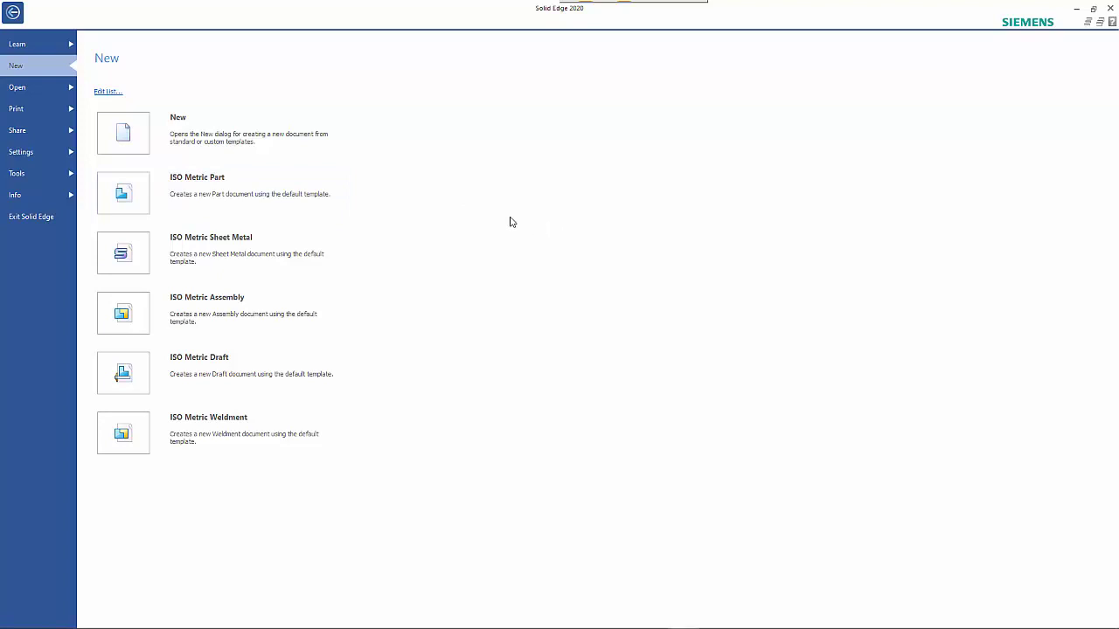
# - Bring up the New document template dialog with Ctrl+N, then cancel it without creating anything
pyautogui.hotkey('ctrl', 'n')
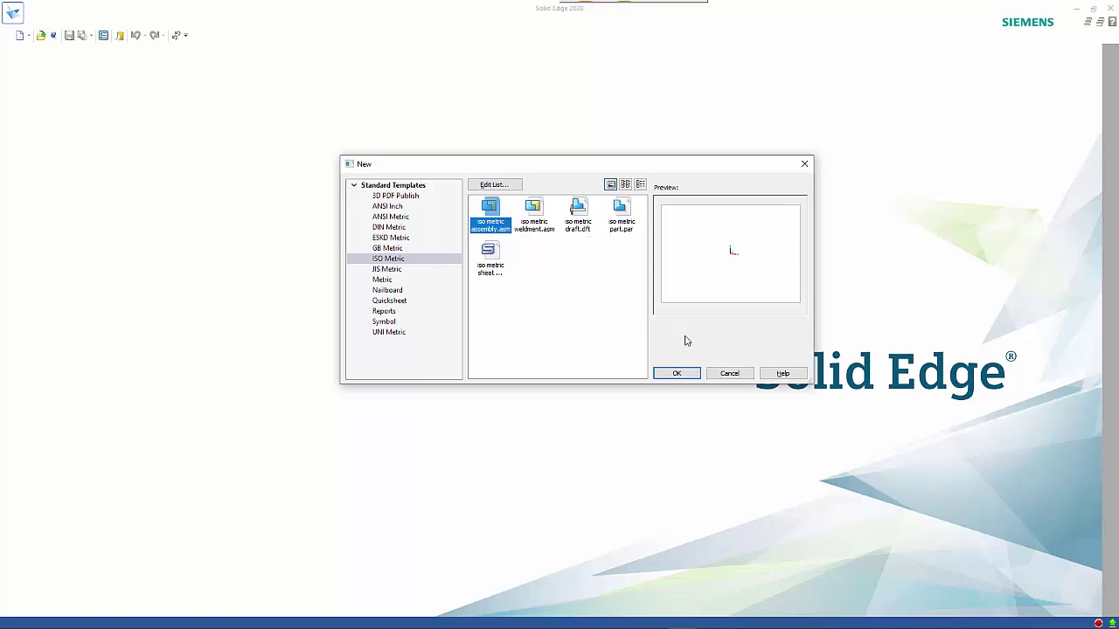
pyautogui.click(728, 374)
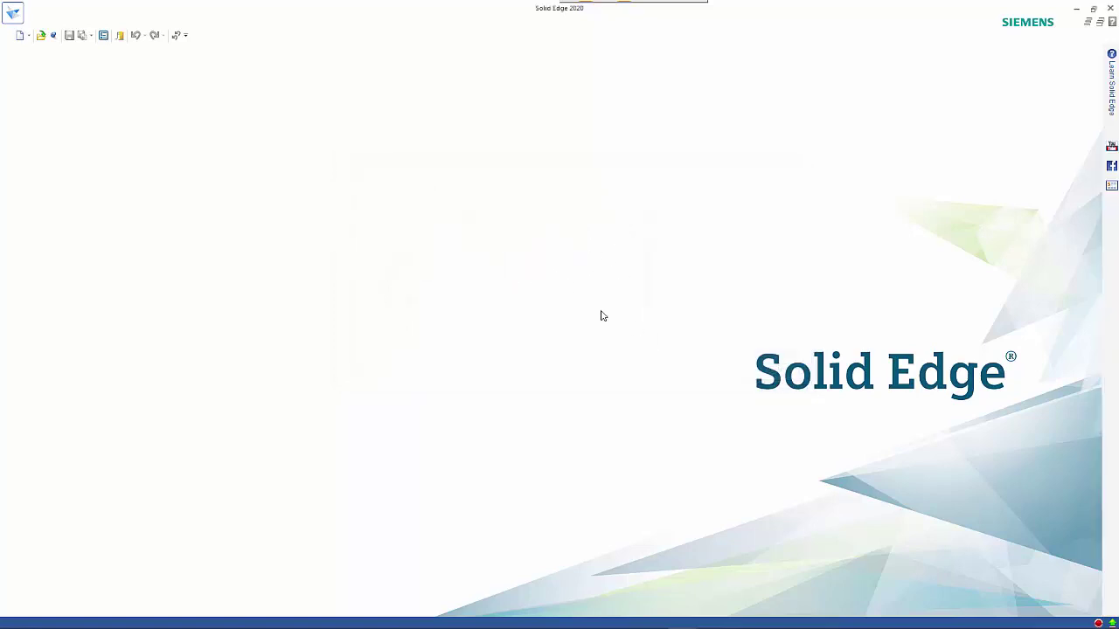
# - From the Application menu, choose Open and browse the computer for a file
pyautogui.click(14, 17)
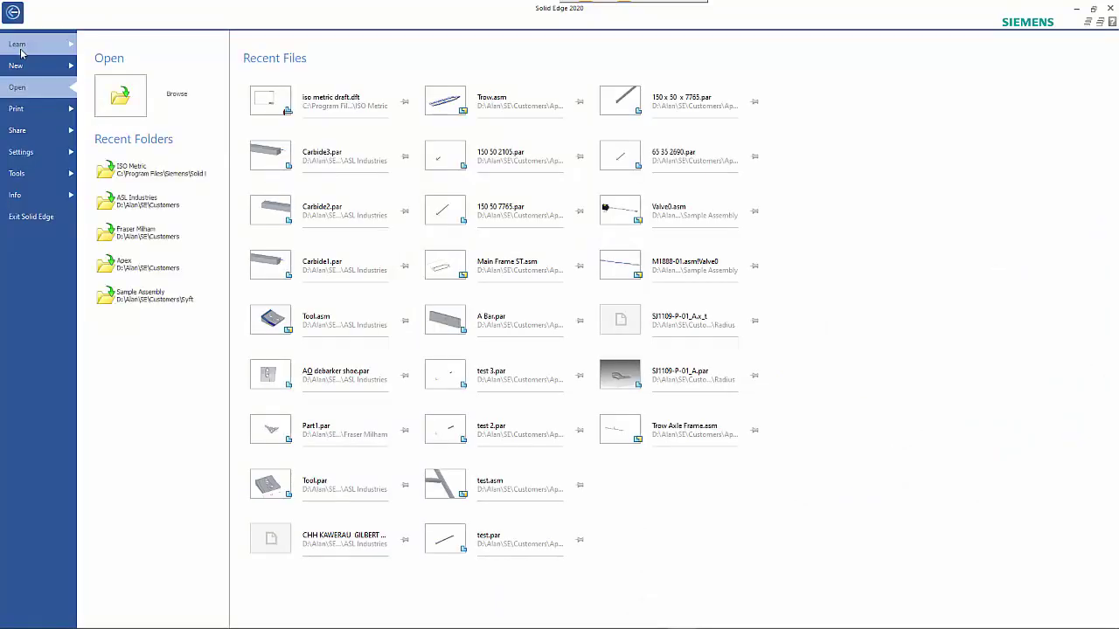
pyautogui.click(16, 66)
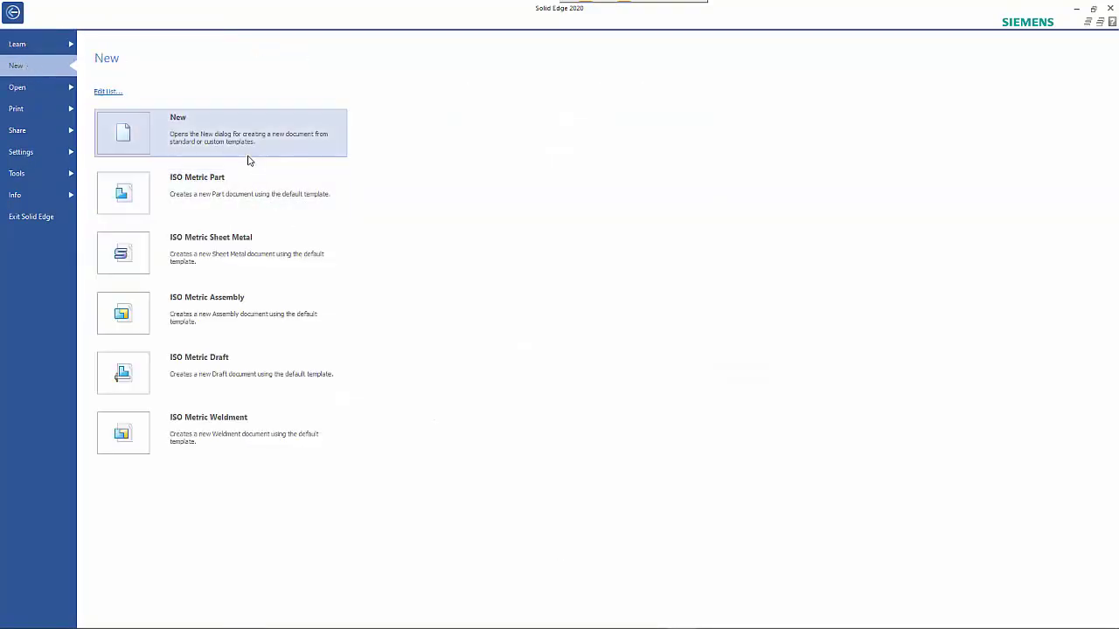
pyautogui.click(35, 90)
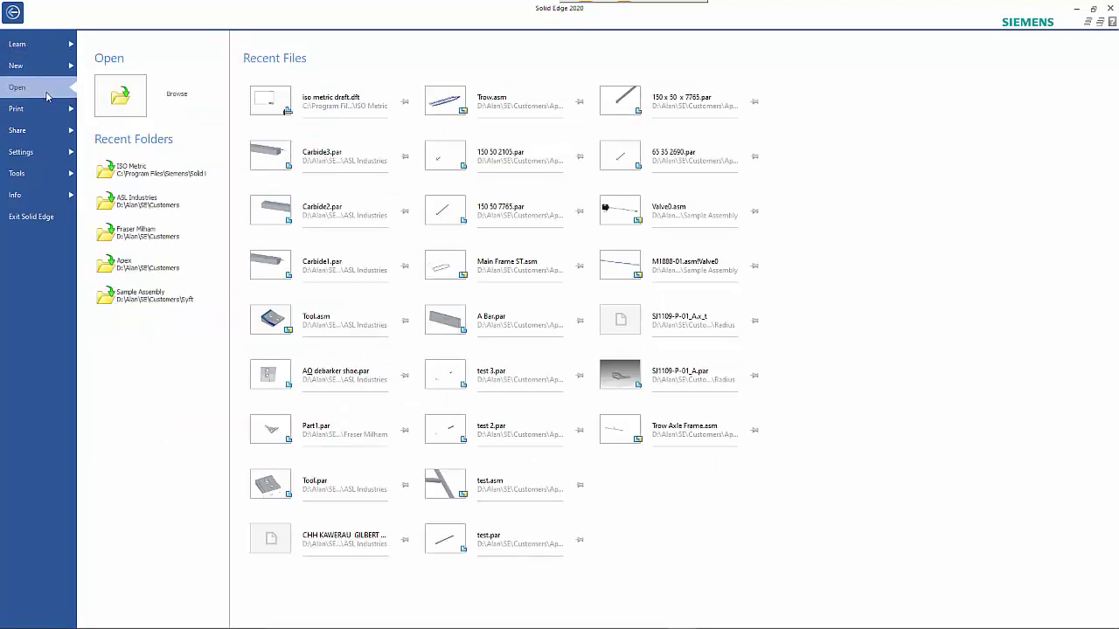
pyautogui.click(138, 113)
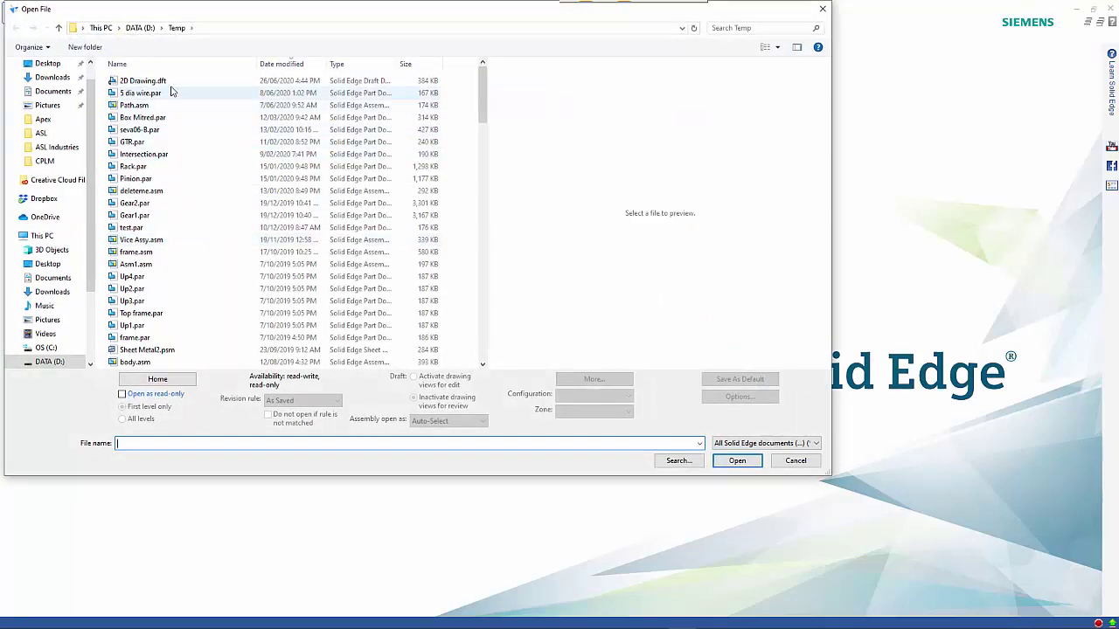
# - Go to C:\Program Files\Siemens\Solid Edge 2020\Template\ISO Metric and open iso metric draft.dft
pyautogui.scroll(-3, 90, 216)
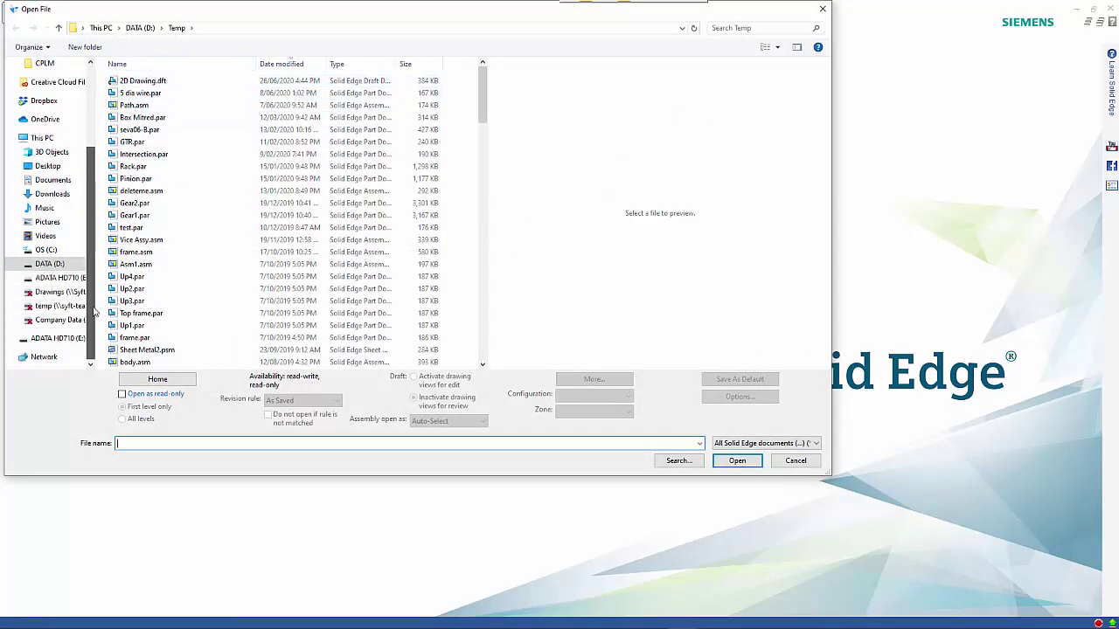
pyautogui.click(46, 250)
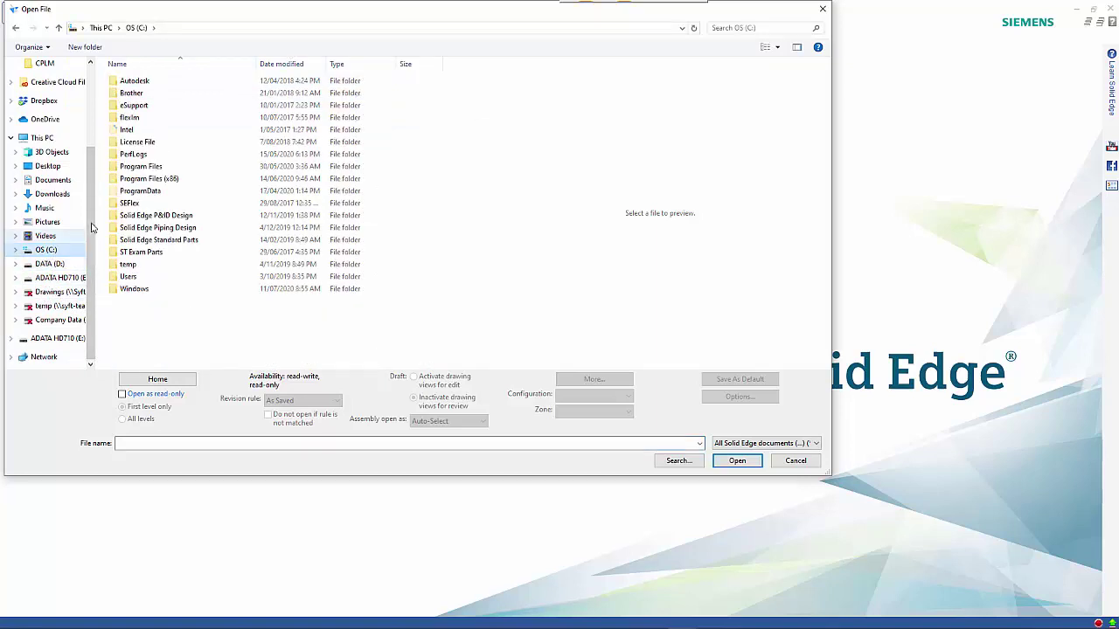
pyautogui.doubleClick(138, 167)
pyautogui.scroll(-1, 129, 286)
pyautogui.scroll(-3, 129, 286)
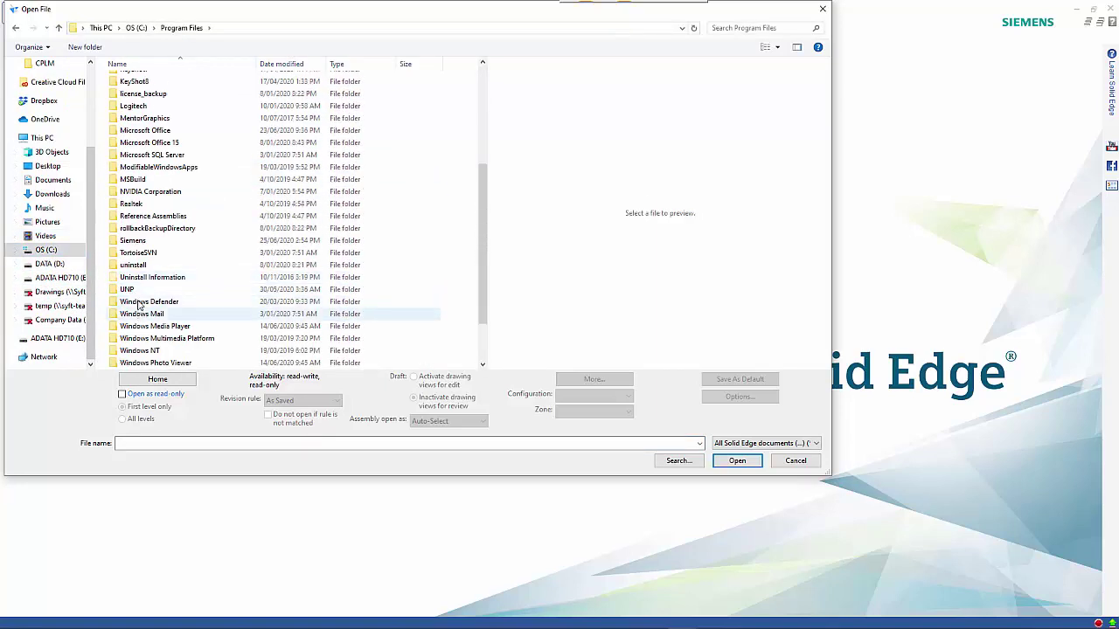
pyautogui.doubleClick(138, 245)
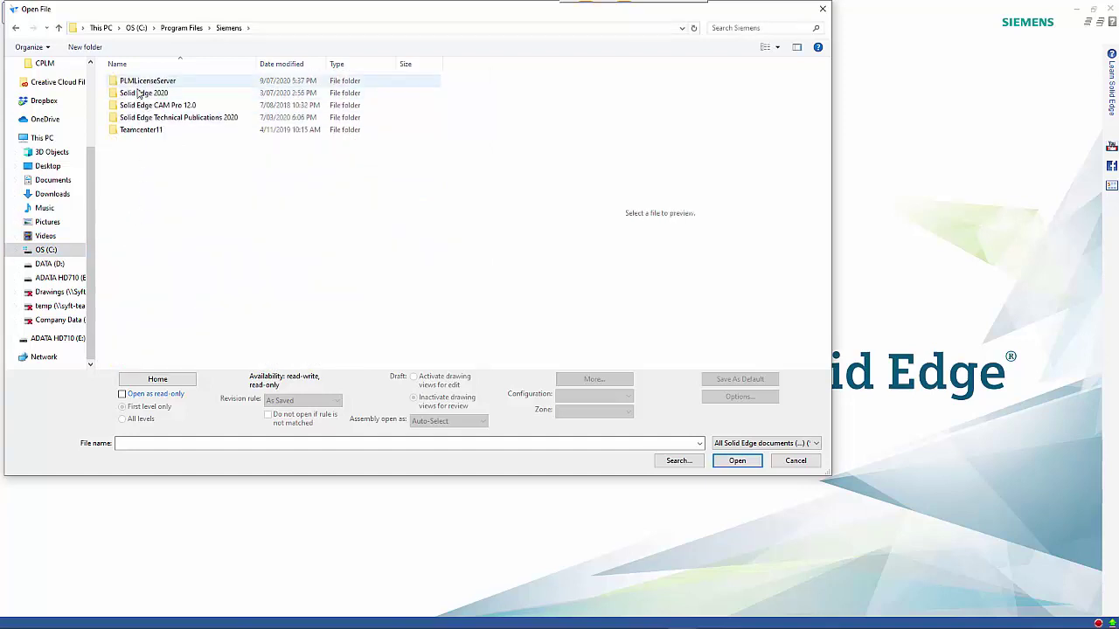
pyautogui.doubleClick(144, 92)
pyautogui.doubleClick(133, 227)
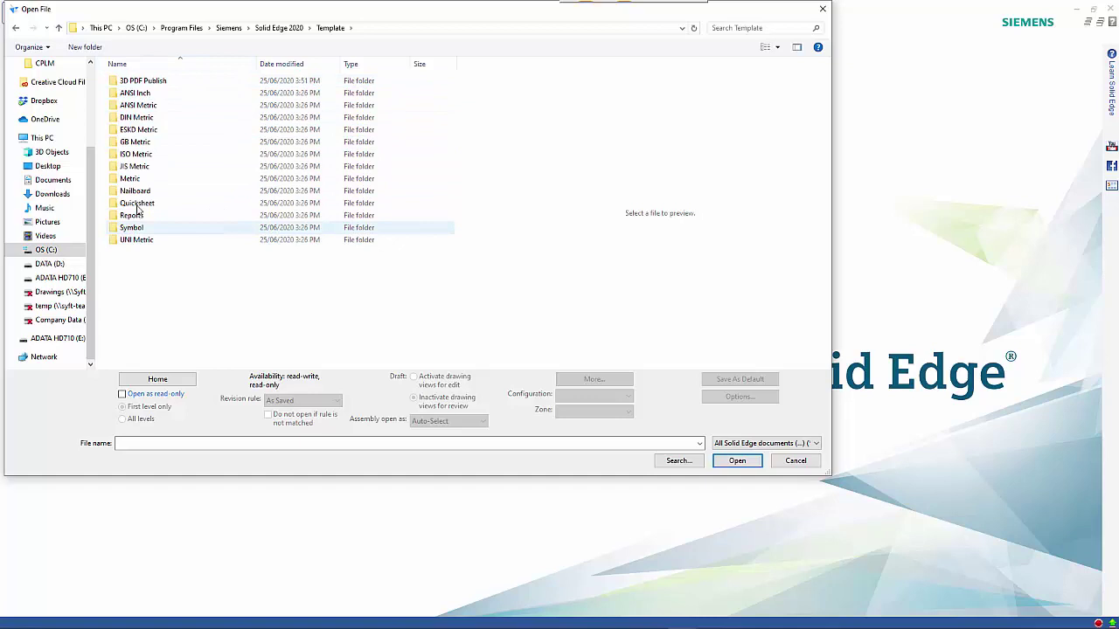
pyautogui.doubleClick(135, 154)
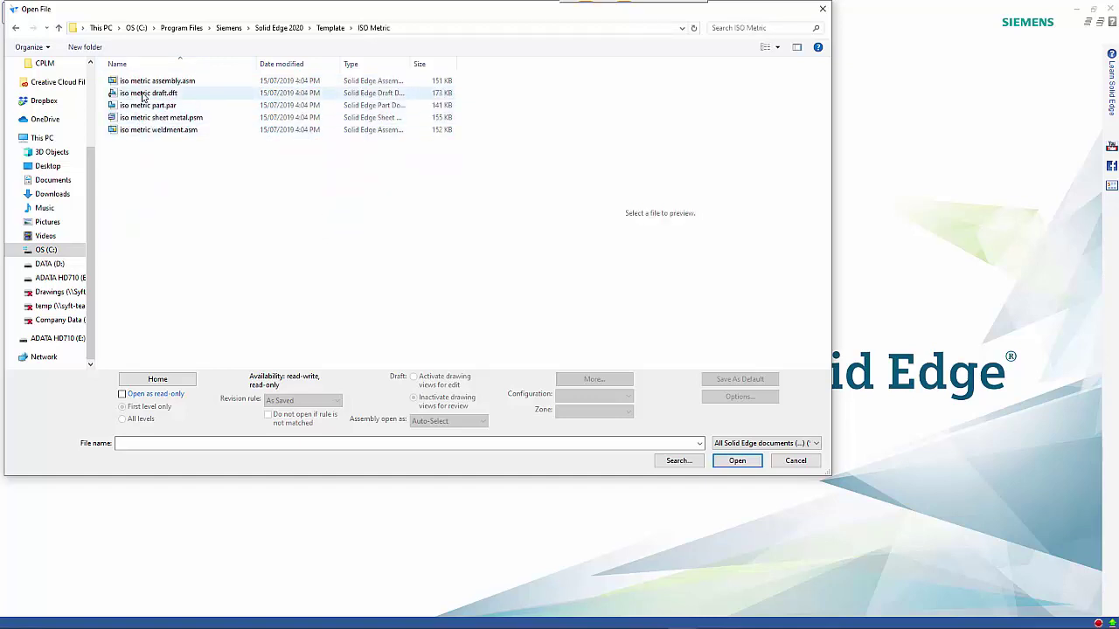
pyautogui.doubleClick(144, 93)
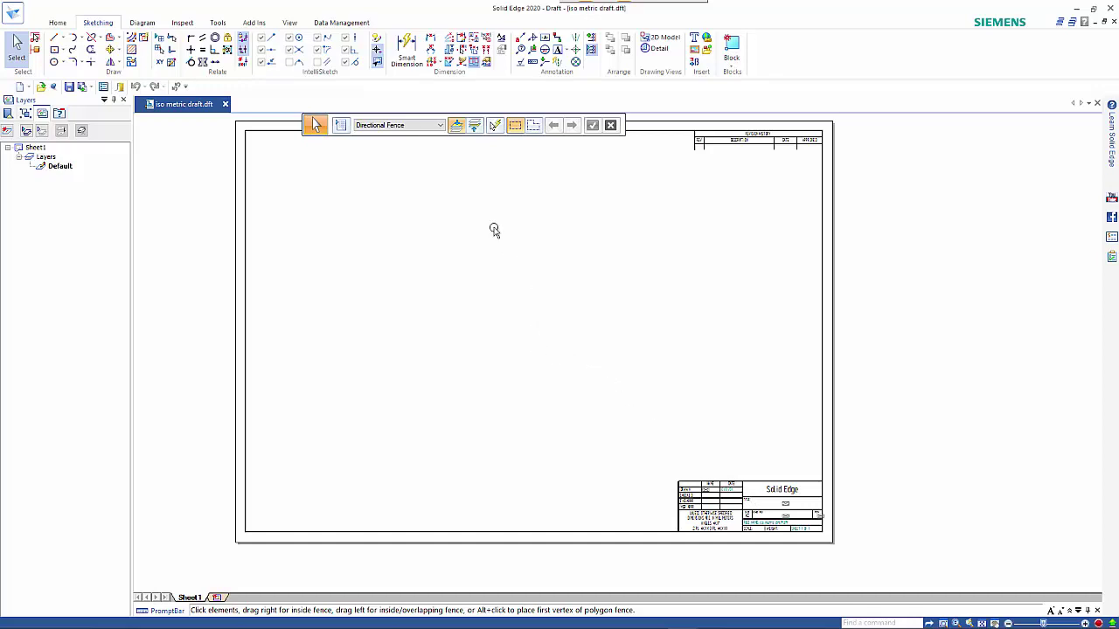
# - Show the background sheets, view the A3, A2 and A1 sheets, and return to A3-Sheet
pyautogui.click(289, 23)
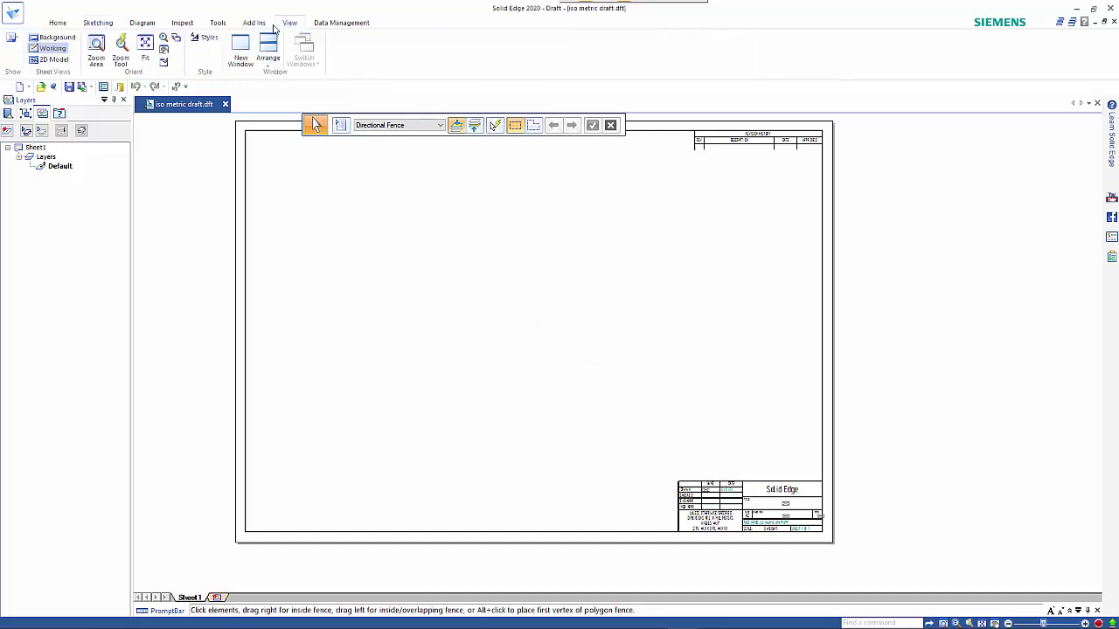
pyautogui.click(55, 38)
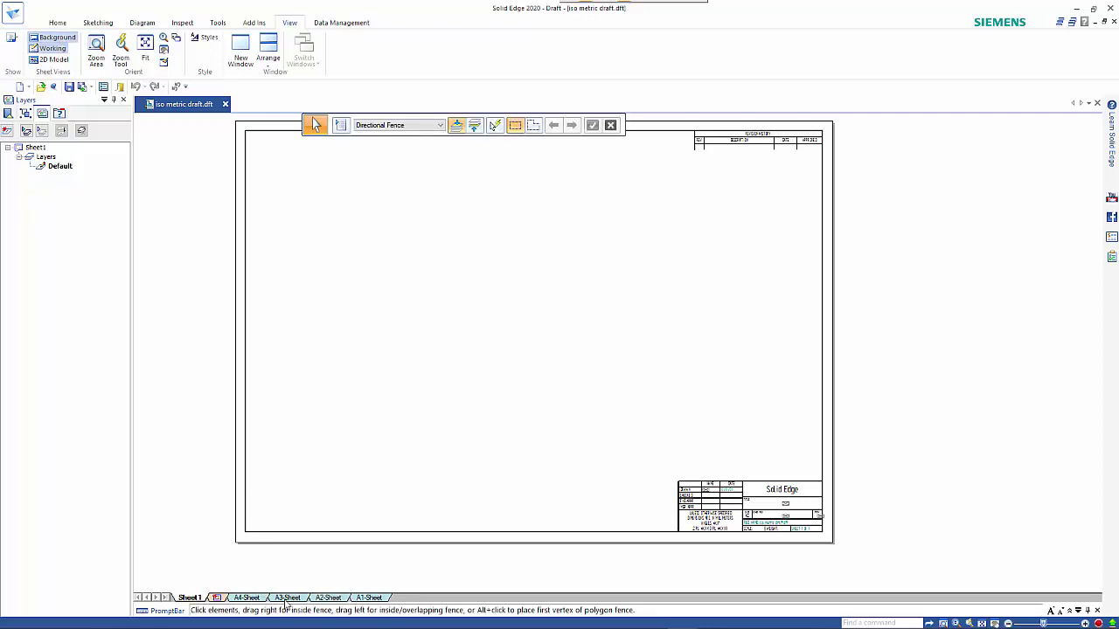
pyautogui.click(288, 598)
pyautogui.click(321, 599)
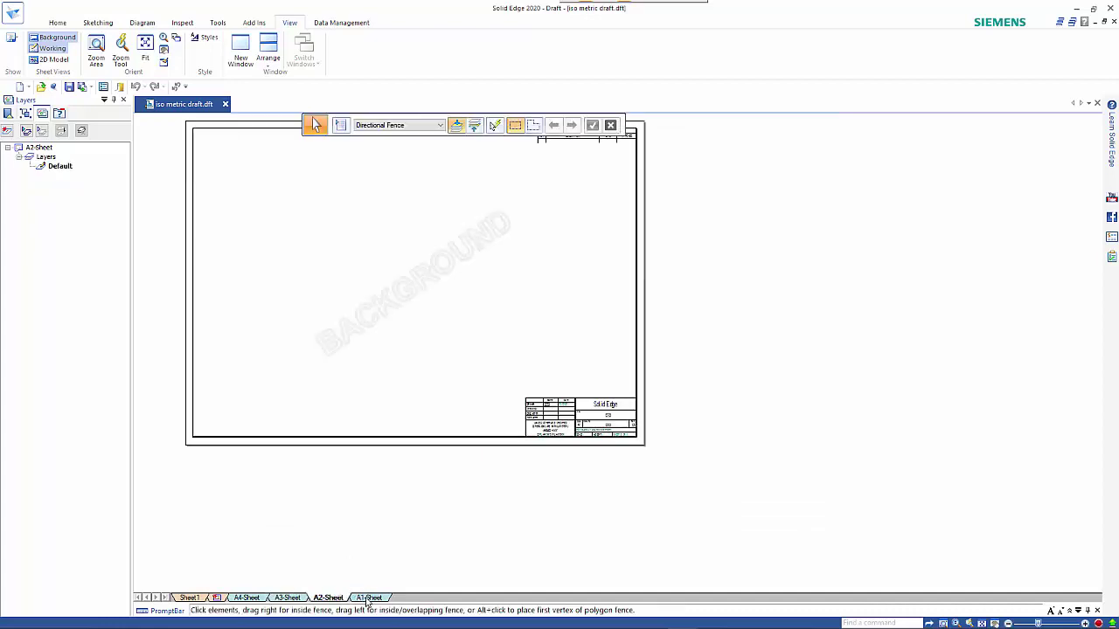
pyautogui.click(358, 600)
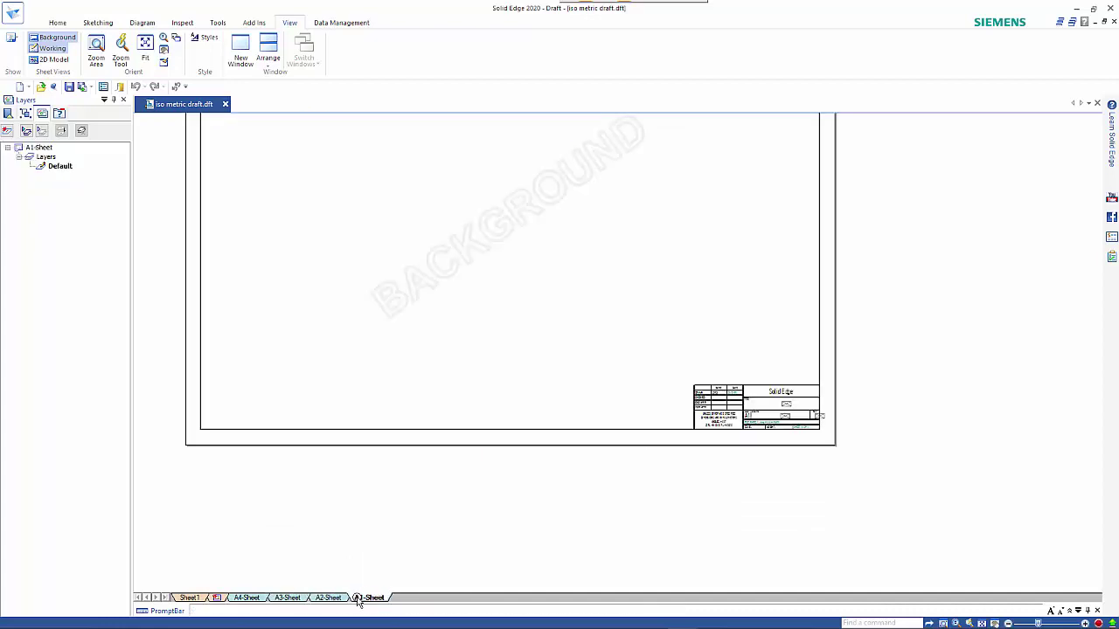
pyautogui.click(289, 598)
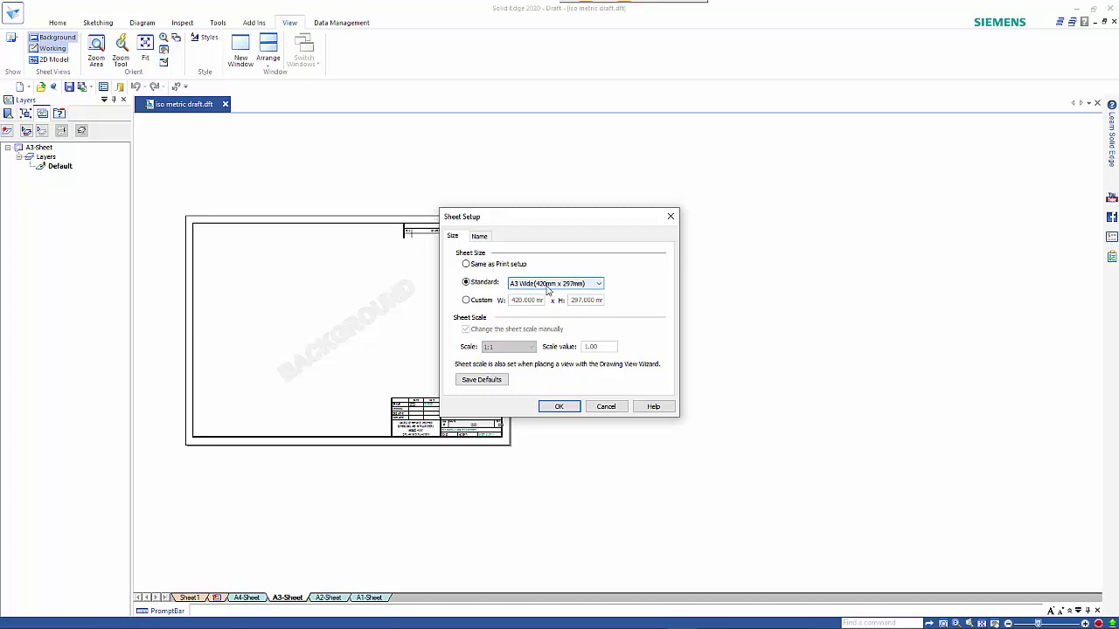
pyautogui.click(516, 286)
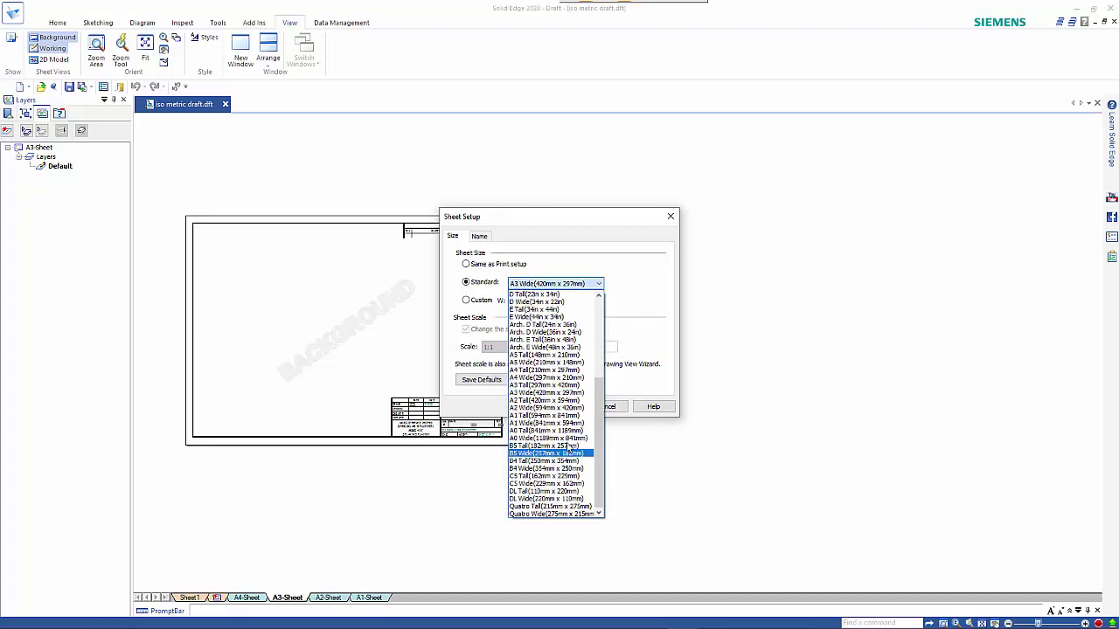
pyautogui.moveTo(602, 376); pyautogui.dragTo(600, 316)
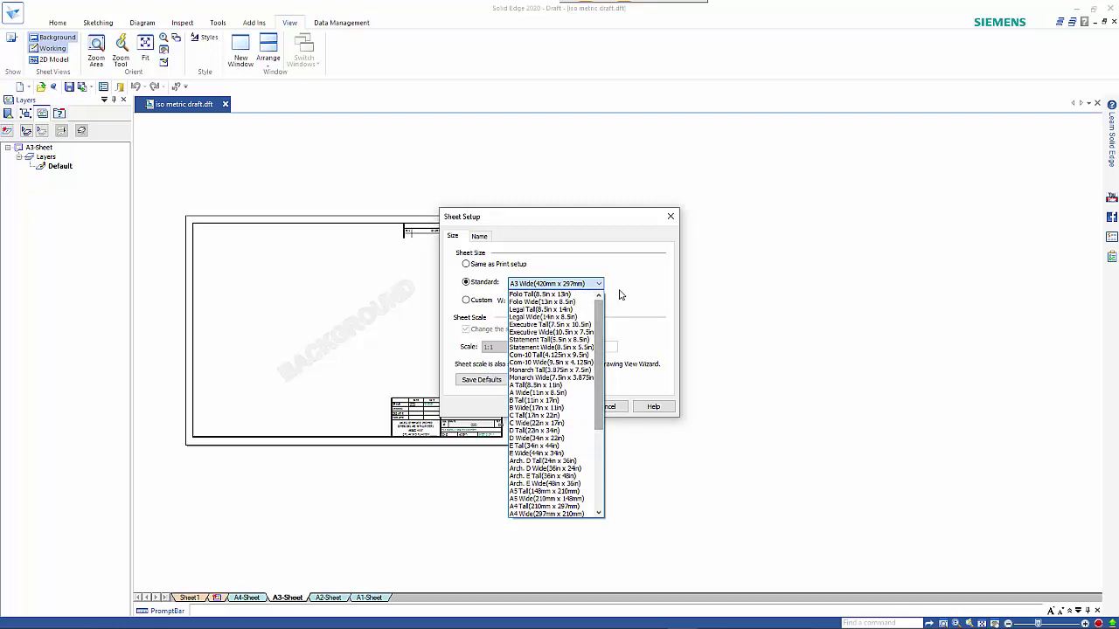
pyautogui.scroll(-1, 619, 292)
pyautogui.click(619, 294)
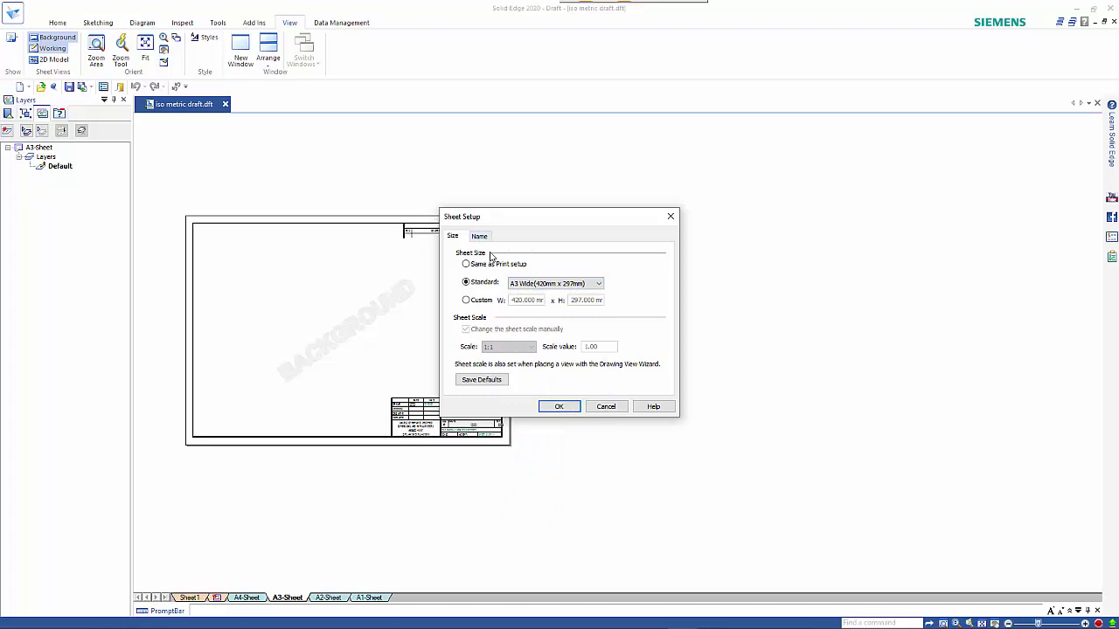
pyautogui.click(606, 406)
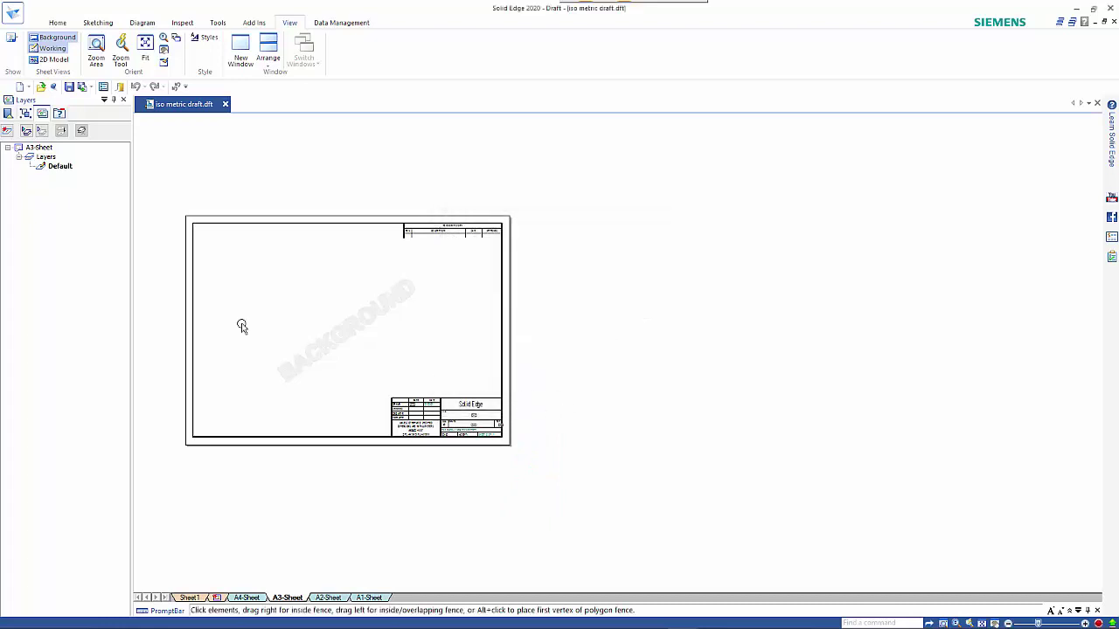
# - Zoom in on the lower-right title block of the A3 background sheet
pyautogui.scroll(2, 162, 276)
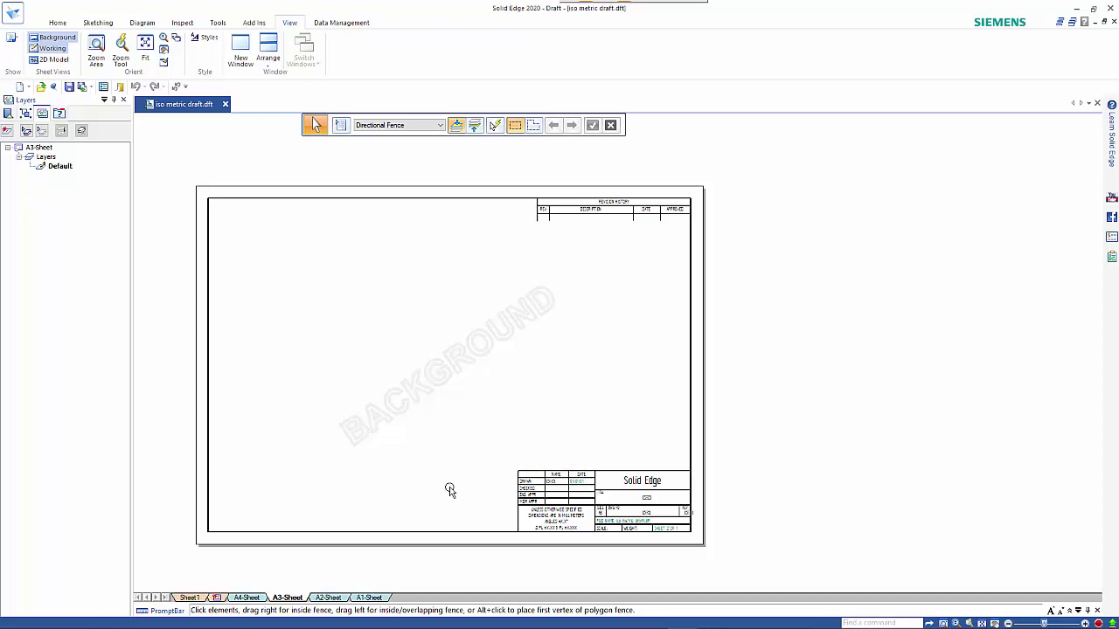
pyautogui.scroll(5, 500, 564)
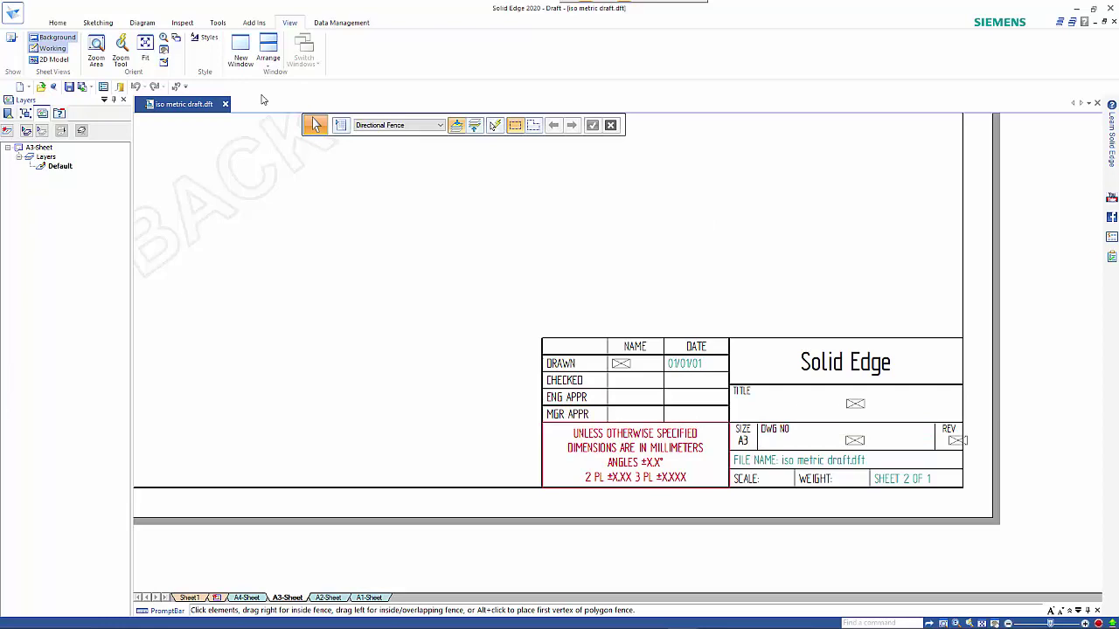
# - Use Extend to Next to stretch the title block's horizontal line left to the A3-Sheet border
pyautogui.click(94, 23)
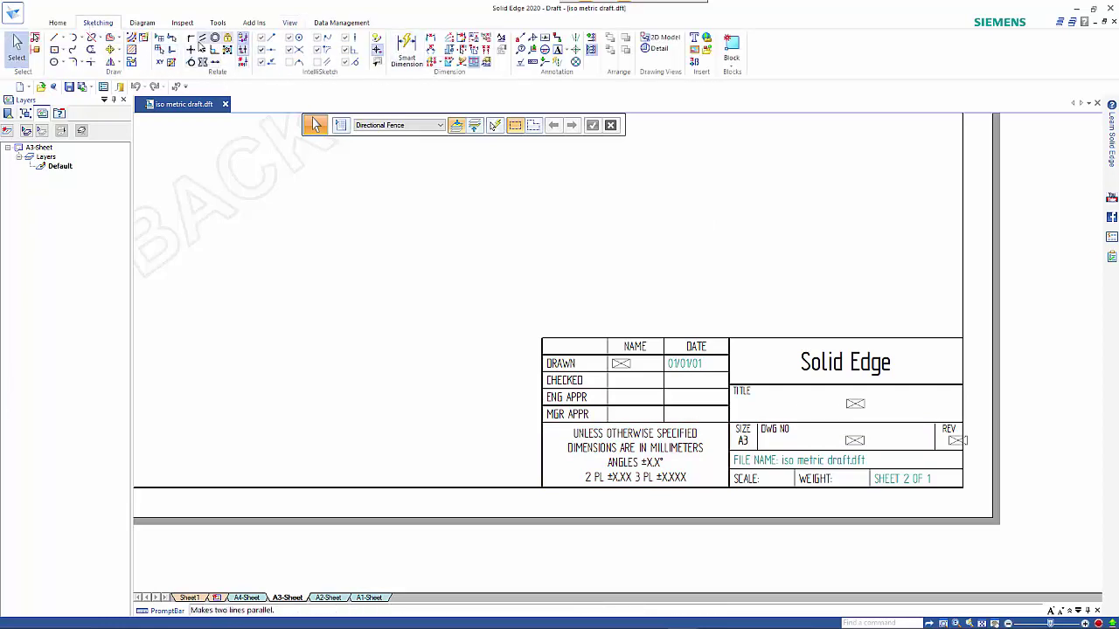
pyautogui.click(119, 41)
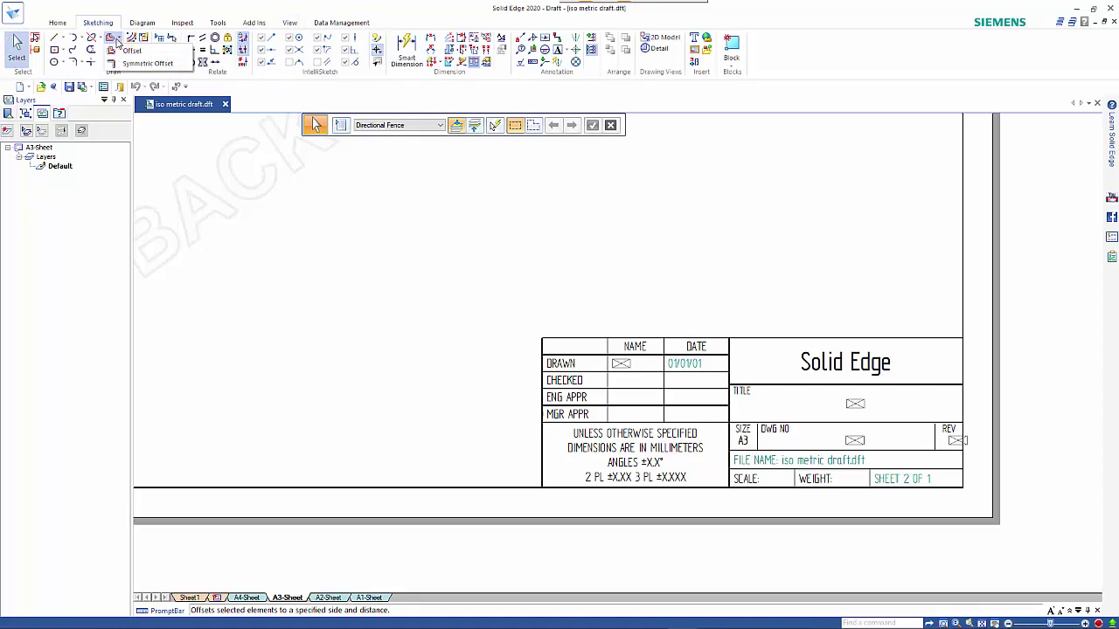
pyautogui.click(99, 40)
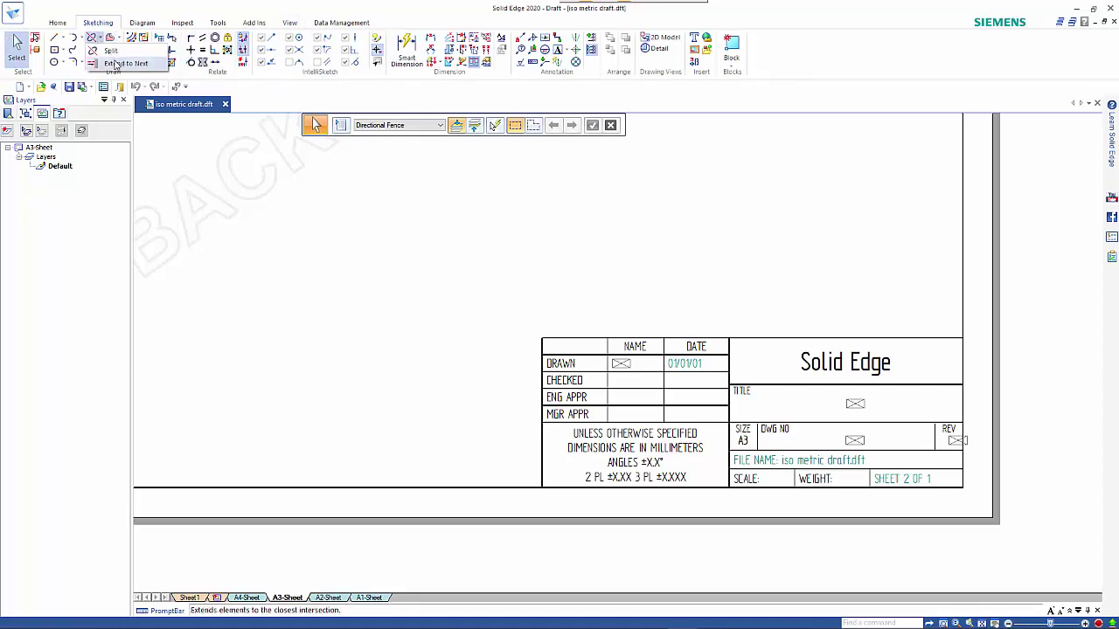
pyautogui.click(122, 63)
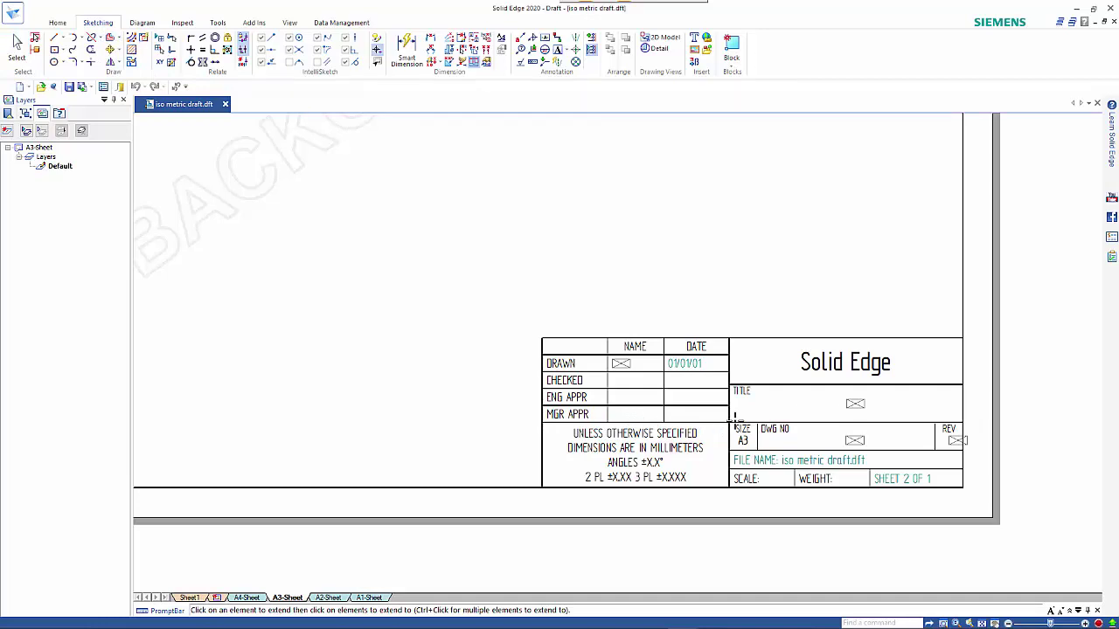
pyautogui.scroll(3, 722, 411)
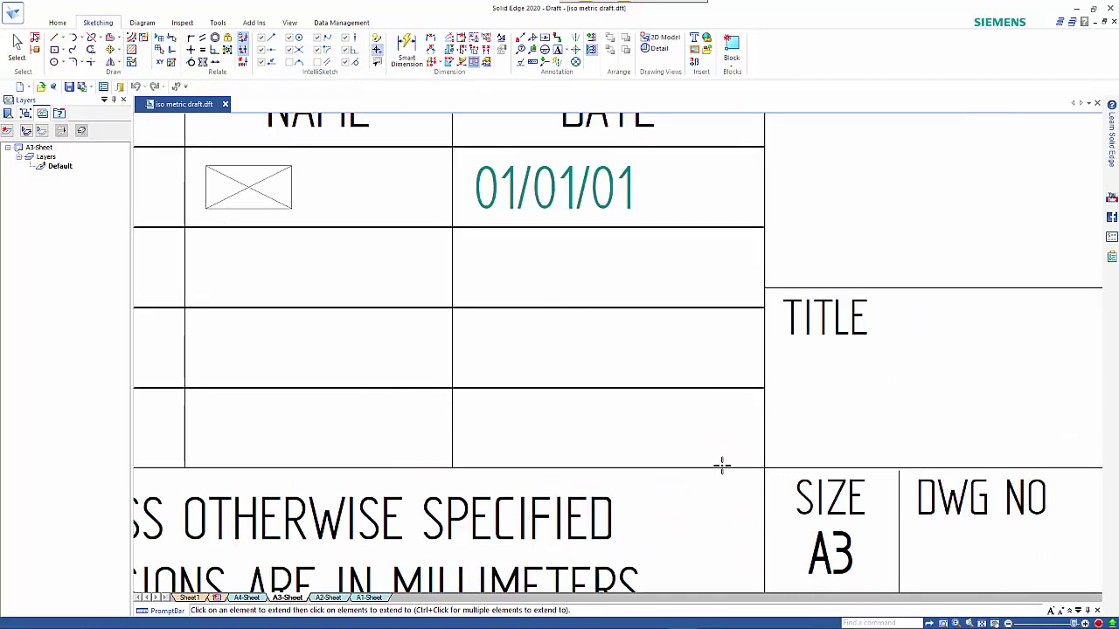
pyautogui.scroll(3, 722, 465)
pyautogui.scroll(-2, 723, 473)
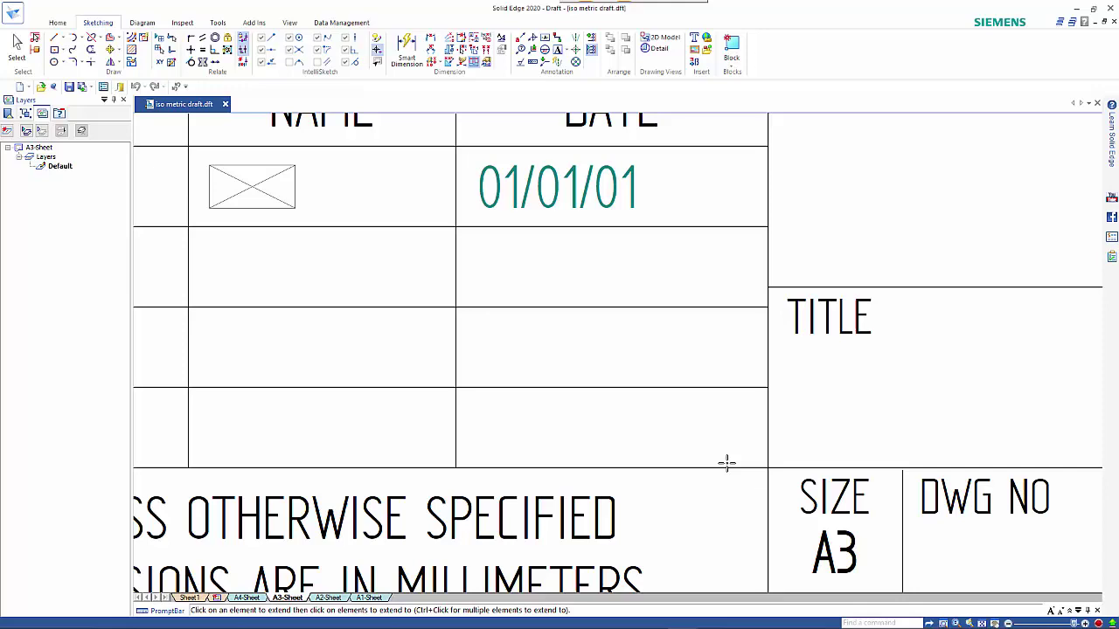
pyautogui.scroll(-2, 725, 463)
pyautogui.scroll(3, 305, 469)
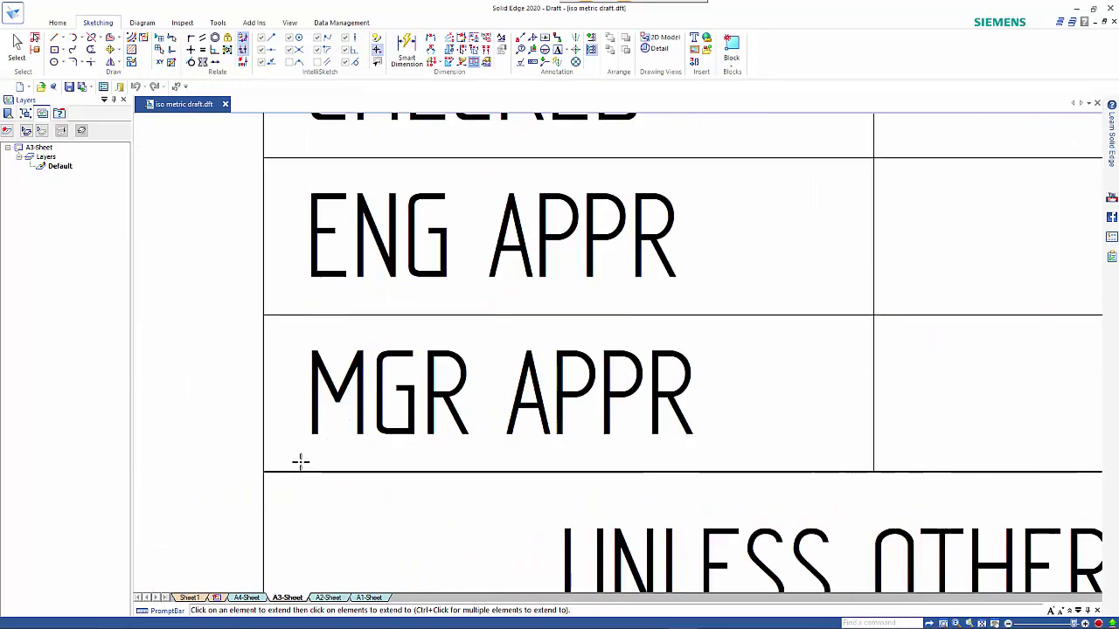
pyautogui.scroll(-7, 299, 460)
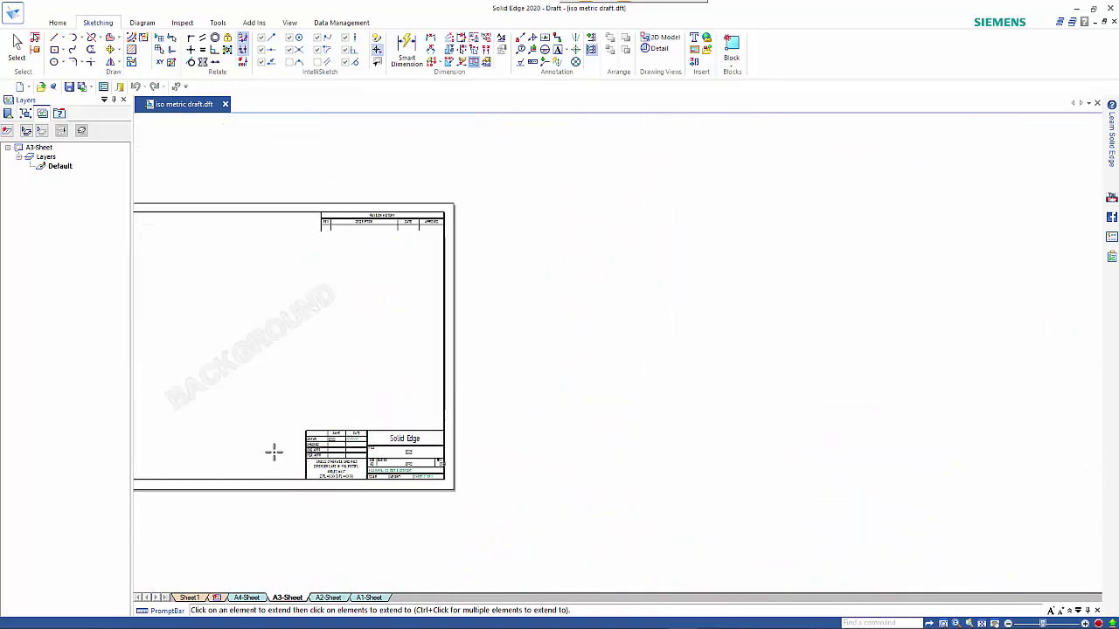
pyautogui.hotkey('ctrl', 'shift', 'f')
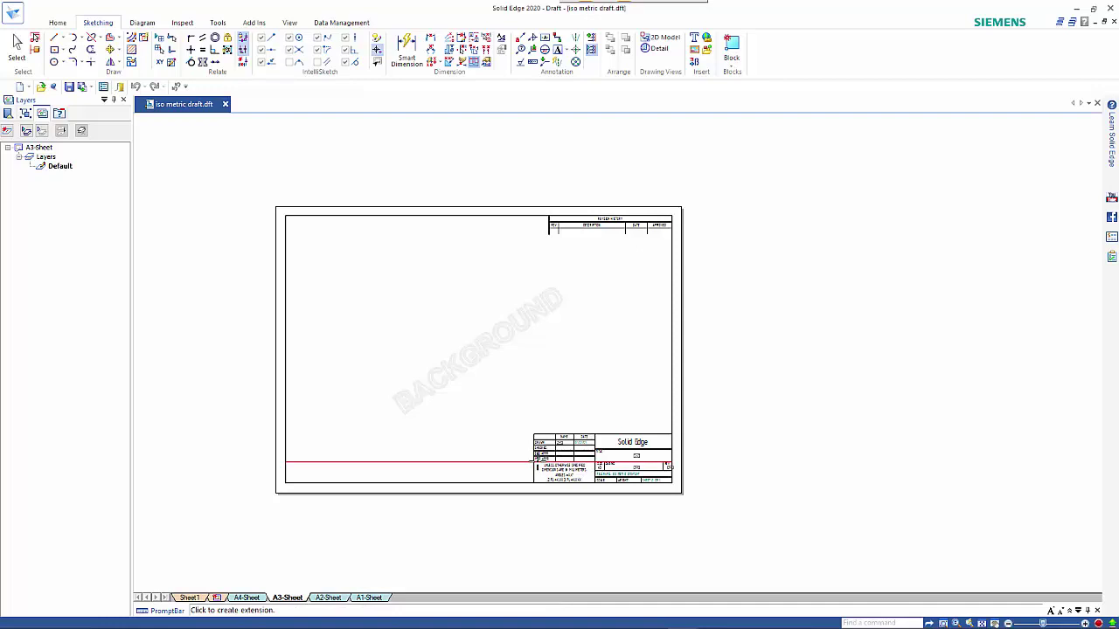
pyautogui.click(535, 462)
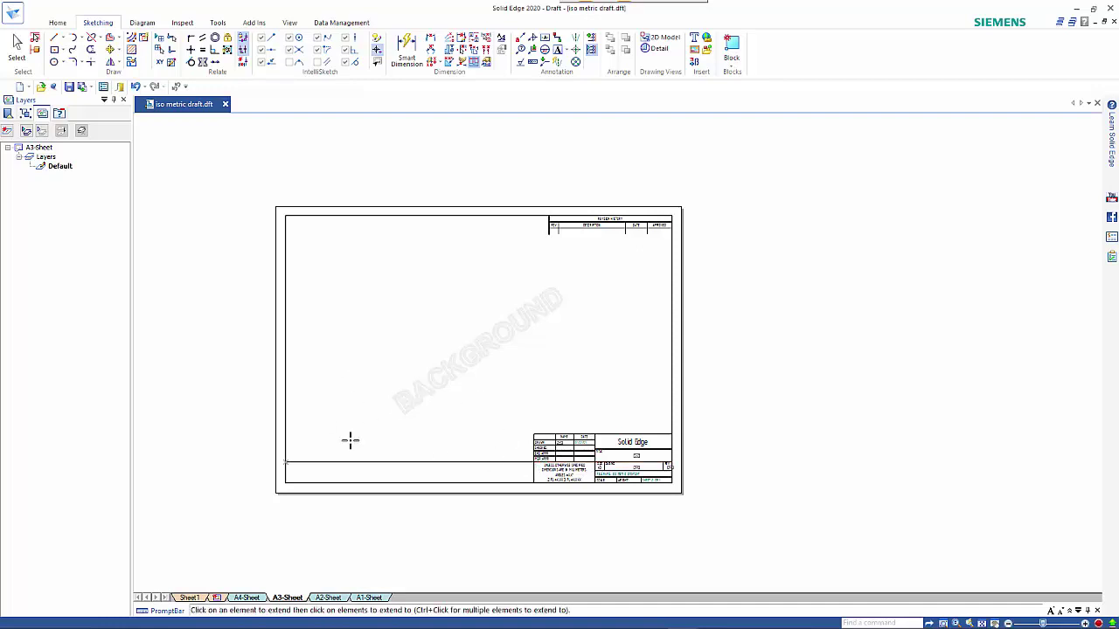
pyautogui.press('Escape')
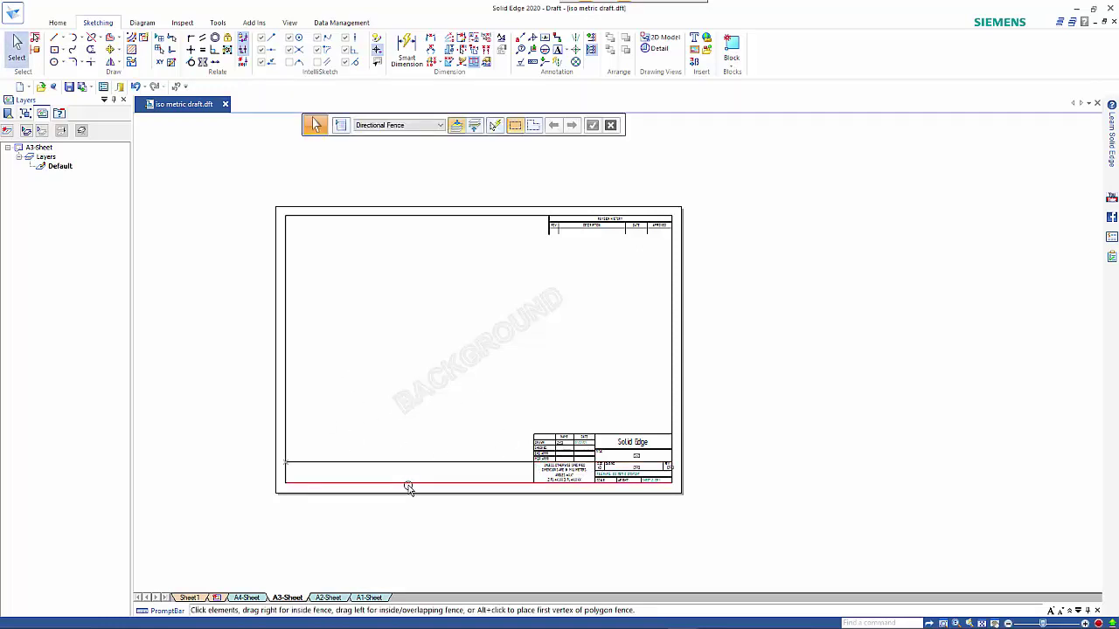
# - Fence-select the NAME/DATE, DRAWN and CHECKED rows and move them to the sheet's lower-left corner
pyautogui.scroll(4, 336, 504)
pyautogui.scroll(-2, 782, 526)
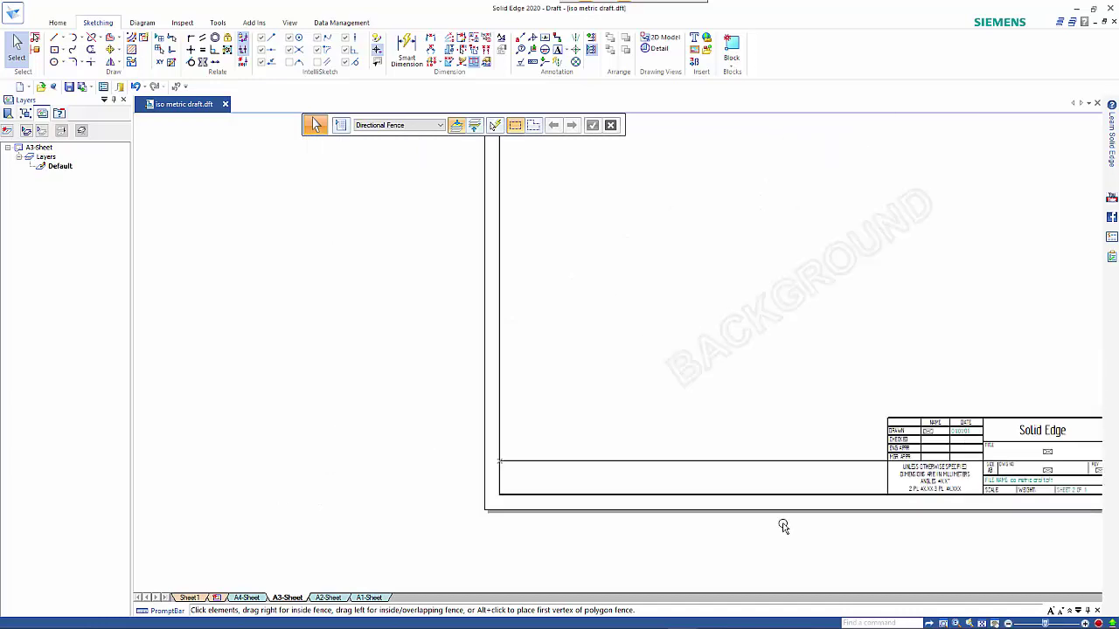
pyautogui.scroll(-2, 680, 473)
pyautogui.moveTo(680, 473); pyautogui.dragTo(657, 460, button='middle')
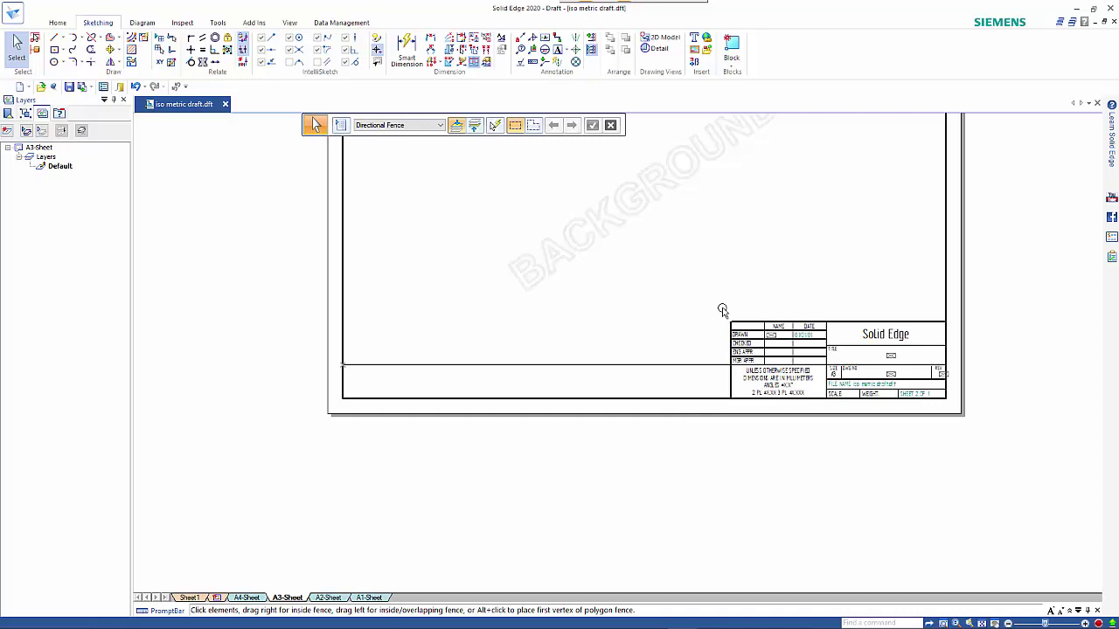
pyautogui.moveTo(717, 308); pyautogui.dragTo(832, 351)
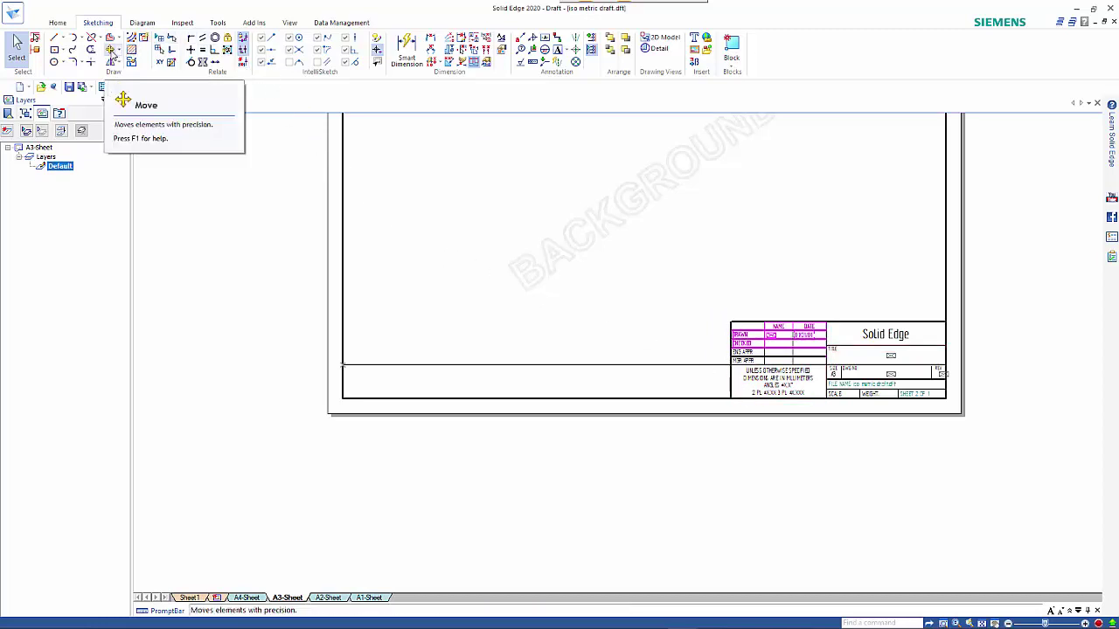
pyautogui.click(111, 51)
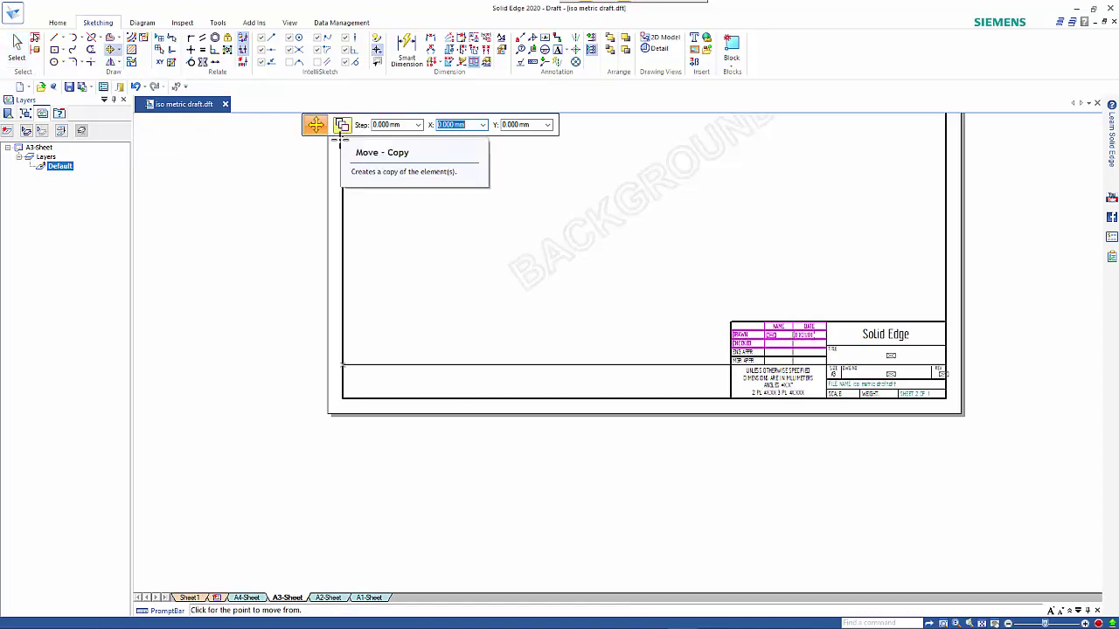
pyautogui.click(725, 323)
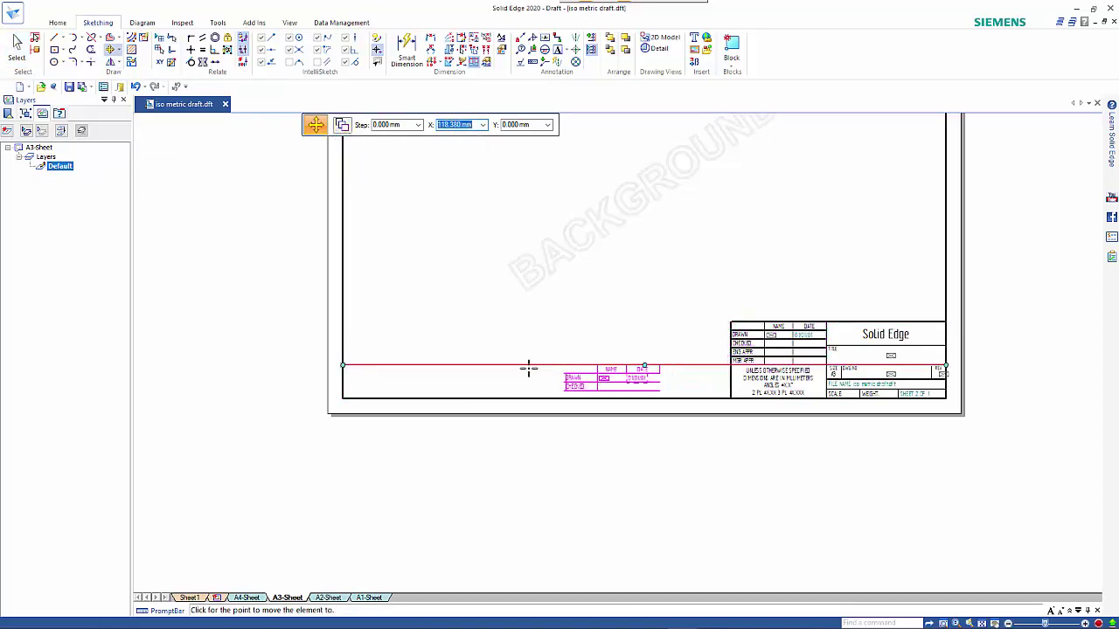
pyautogui.click(342, 365)
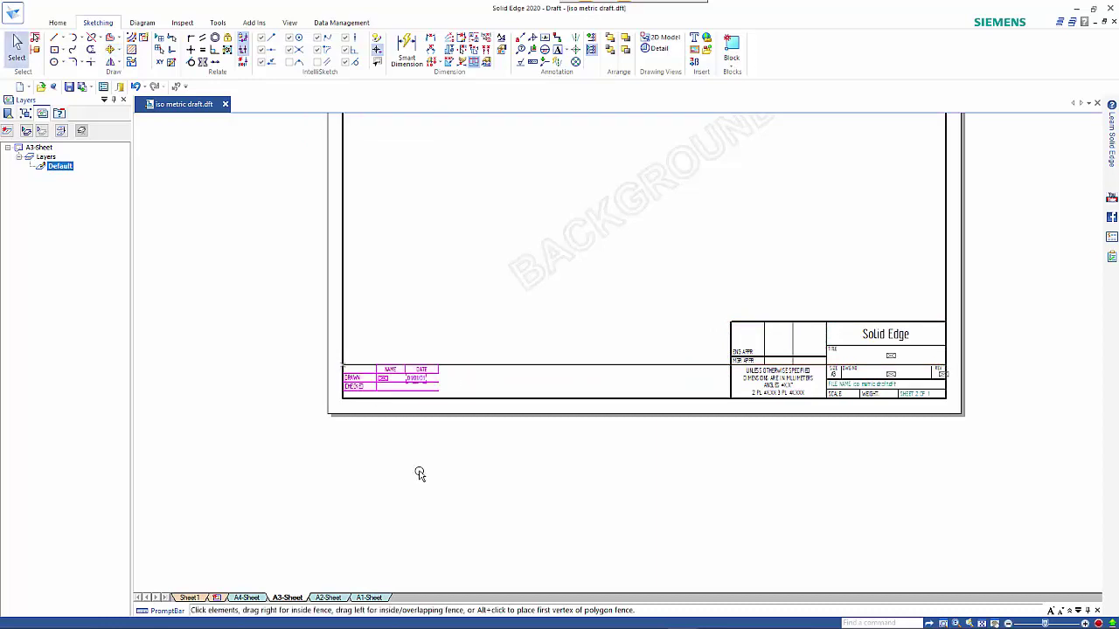
pyautogui.click(320, 370)
pyautogui.scroll(3, 318, 373)
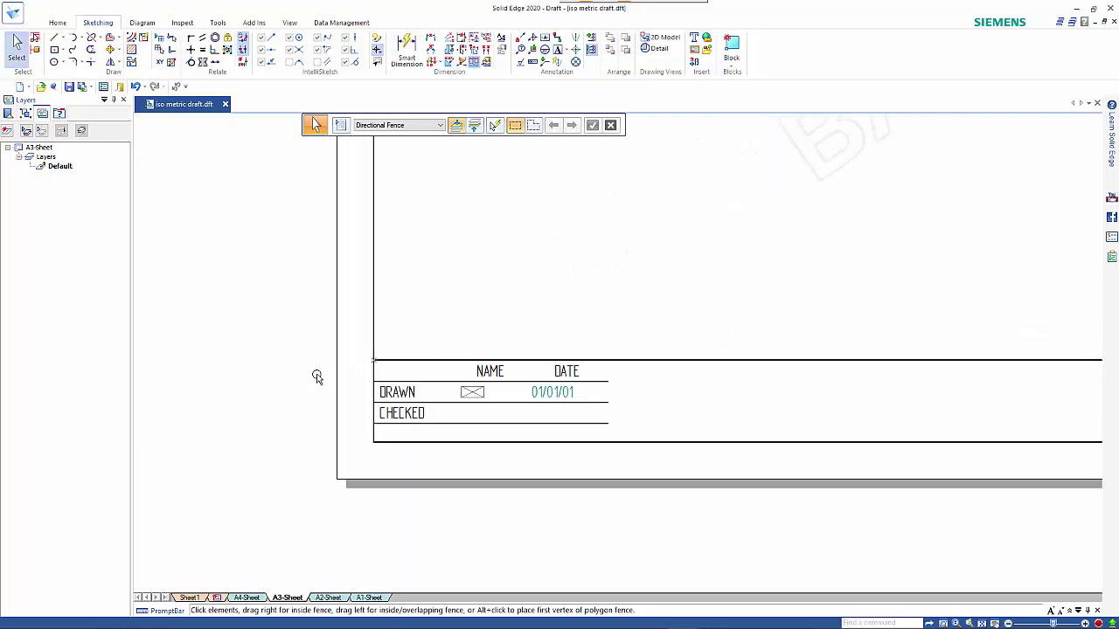
# - Delete the line beneath the CHECKED label
pyautogui.scroll(1, 318, 377)
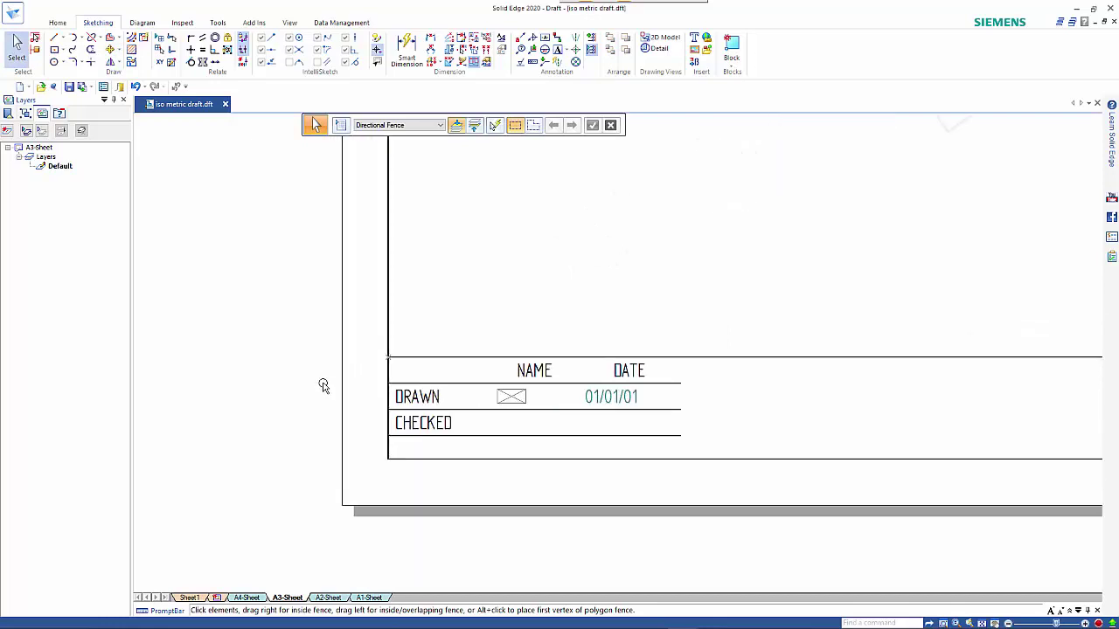
pyautogui.click(520, 440)
pyautogui.click(520, 438)
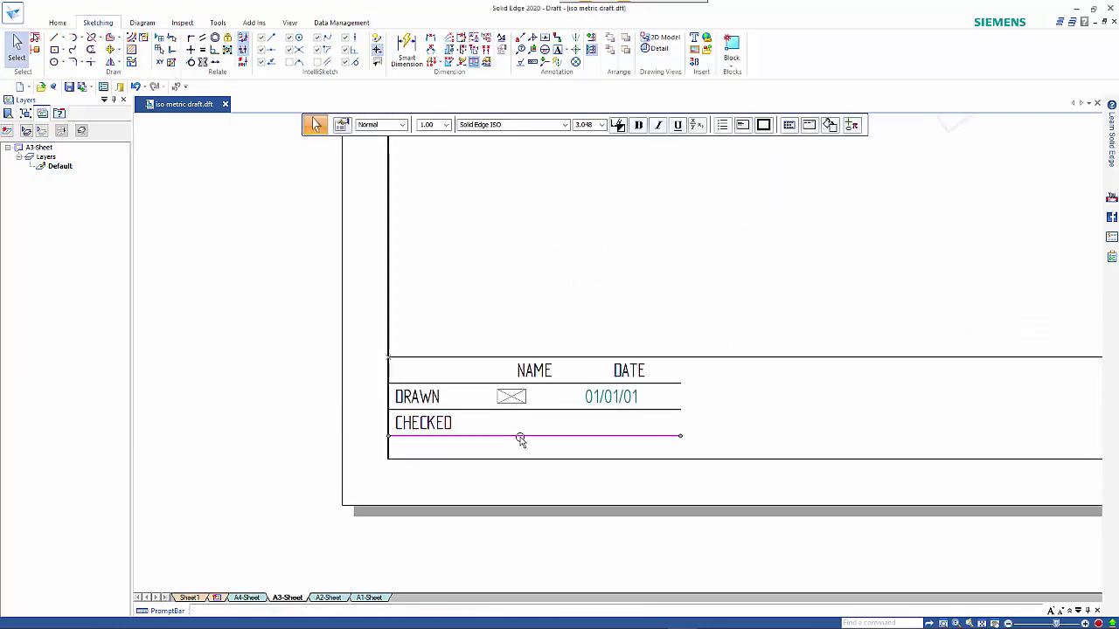
pyautogui.press('Escape')
pyautogui.click(518, 439)
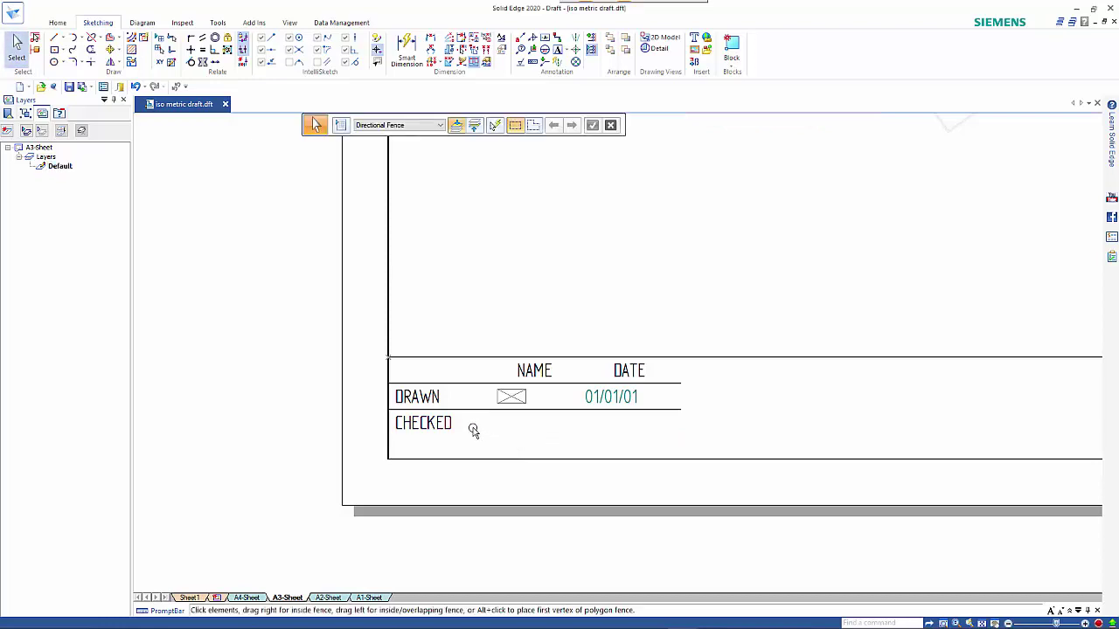
pyautogui.press('Escape')
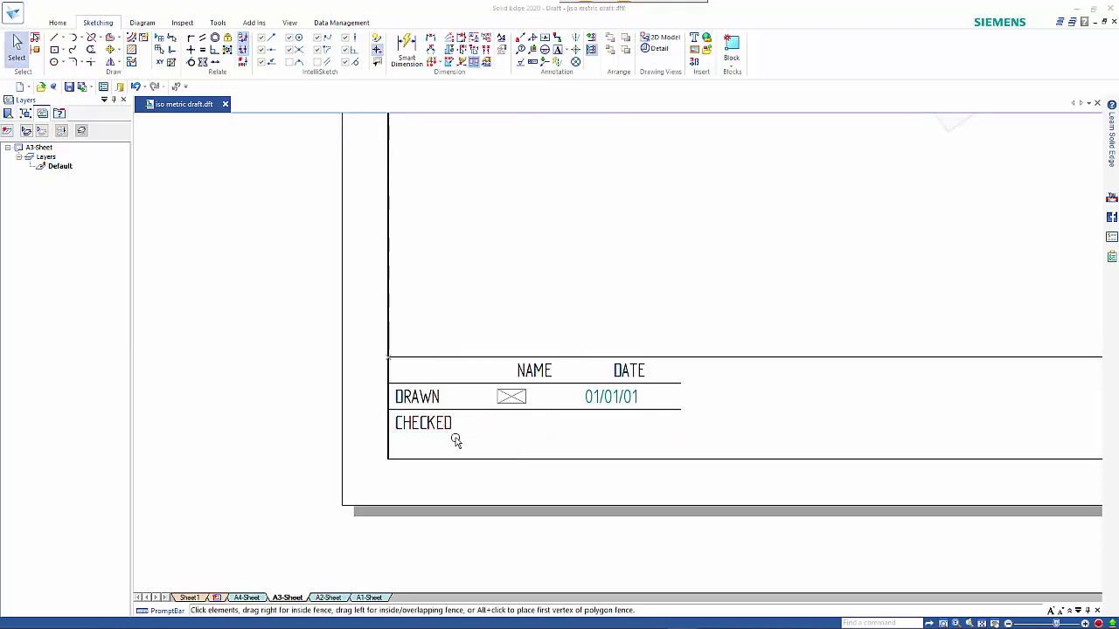
# - Move the CHECKED label and the DRAWN/CHECKED divider line slightly lower
pyautogui.click(443, 441)
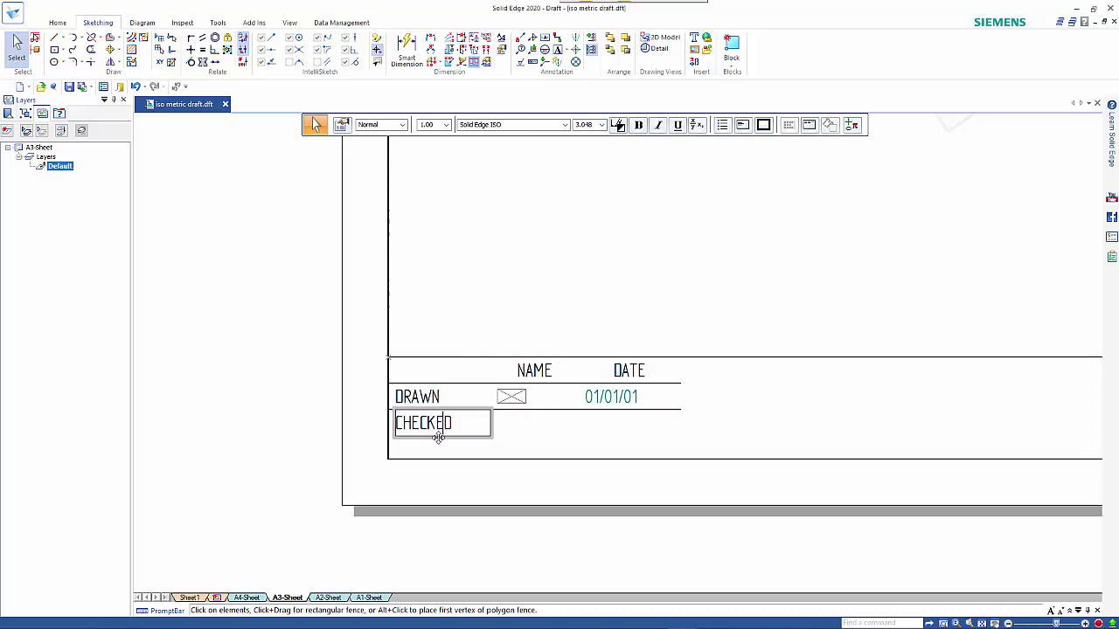
pyautogui.click(439, 437)
pyautogui.moveTo(438, 444); pyautogui.dragTo(438, 453)
pyautogui.click(455, 412)
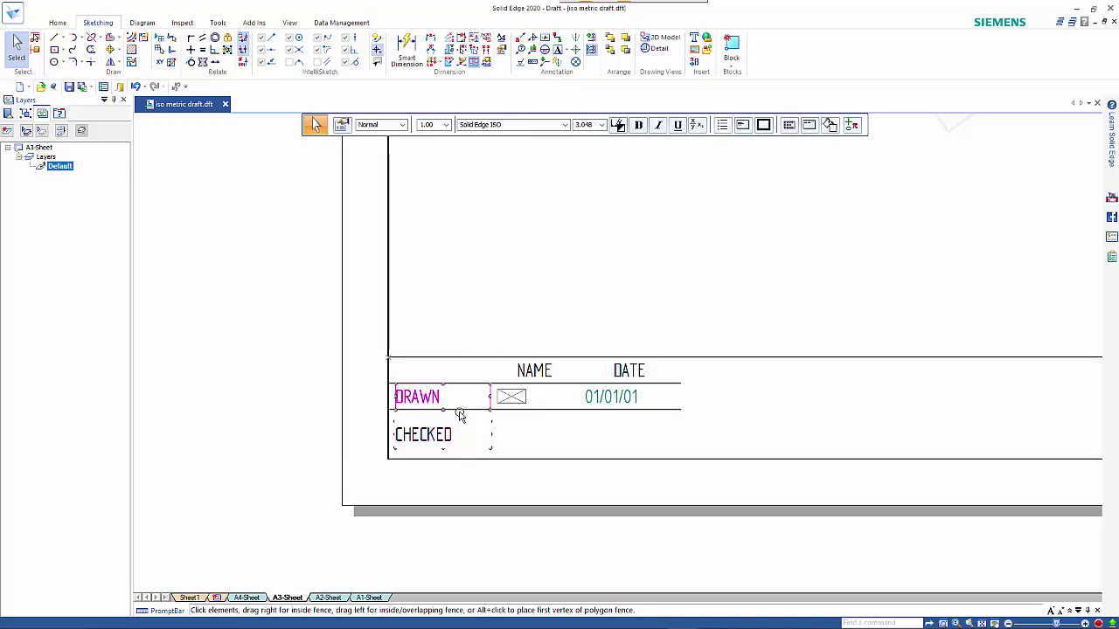
pyautogui.click(679, 412)
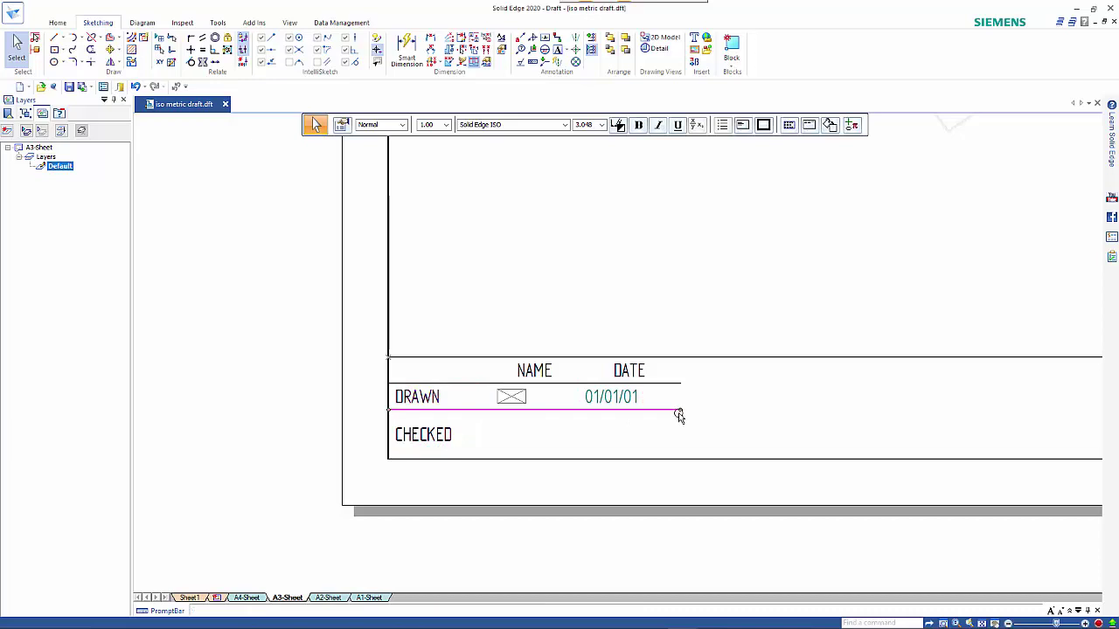
pyautogui.moveTo(677, 417); pyautogui.dragTo(676, 416)
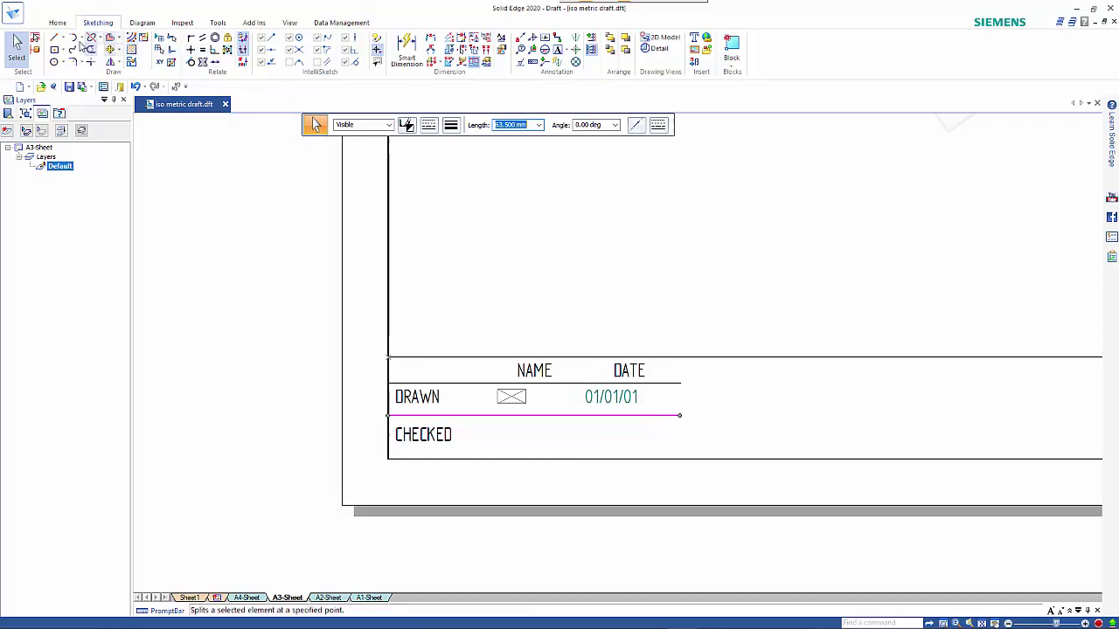
# - Draw the table's right edge and two vertical dividers creating label, NAME and DATE columns
pyautogui.click(54, 38)
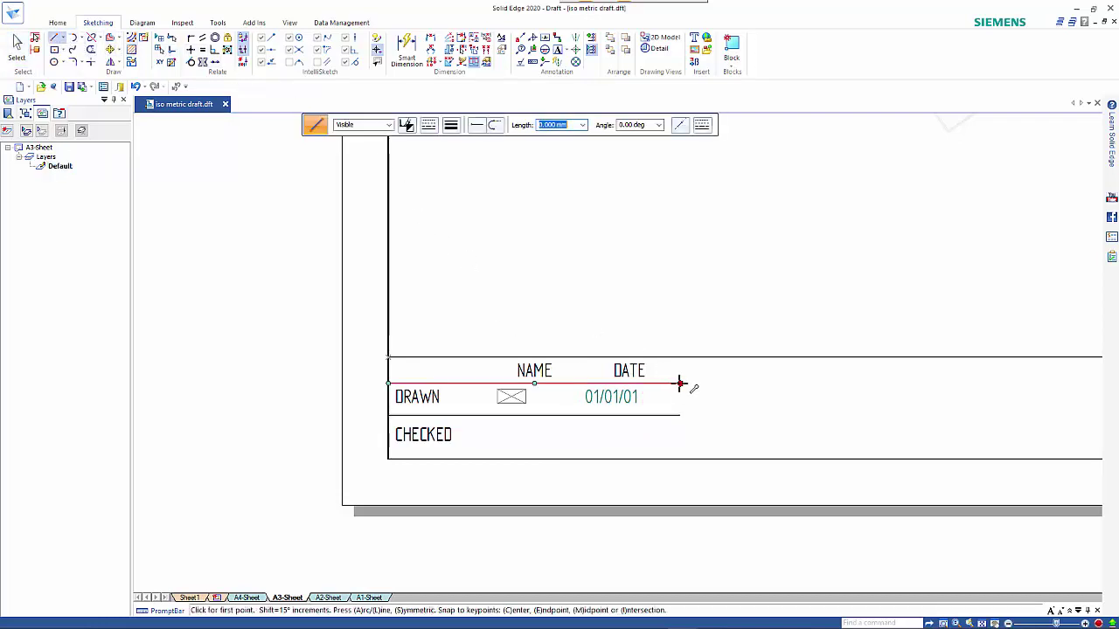
pyautogui.click(680, 358)
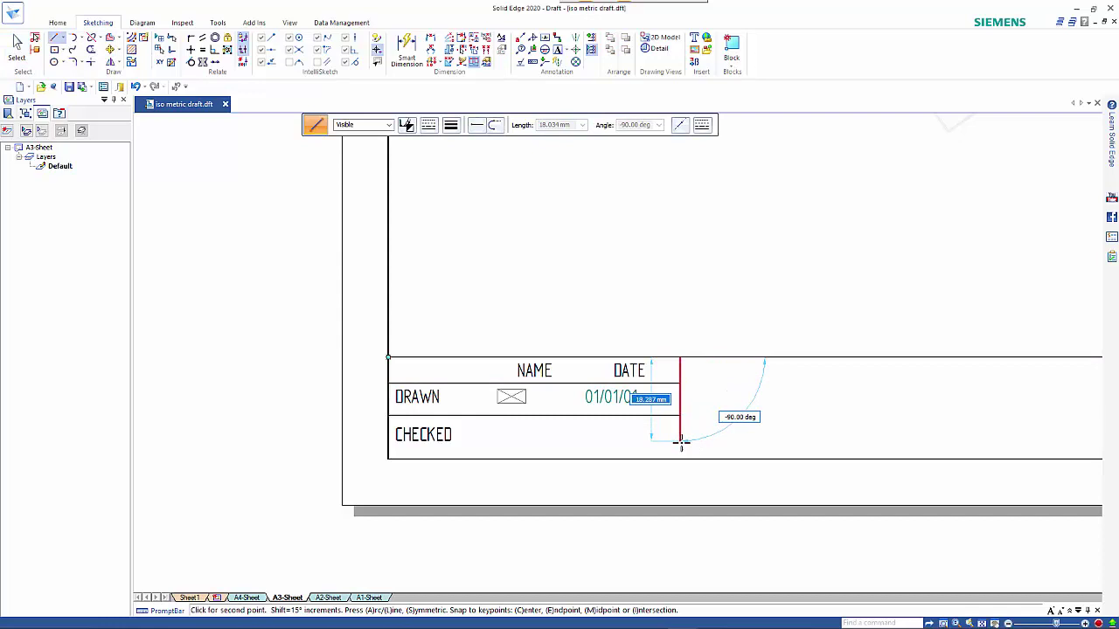
pyautogui.click(680, 458)
pyautogui.rightClick(737, 314)
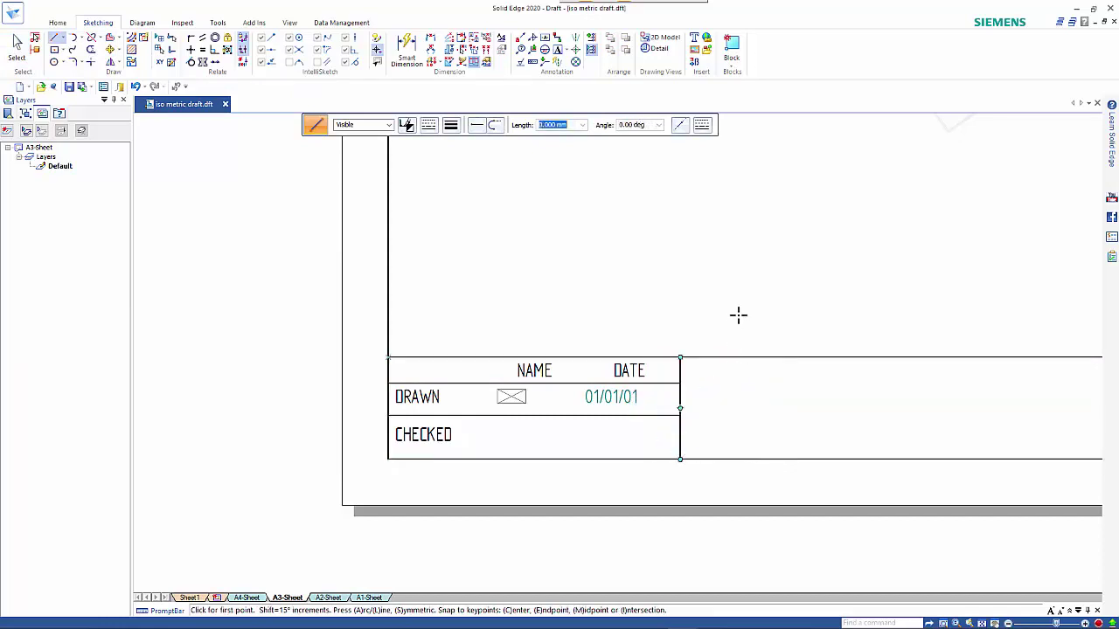
pyautogui.click(472, 357)
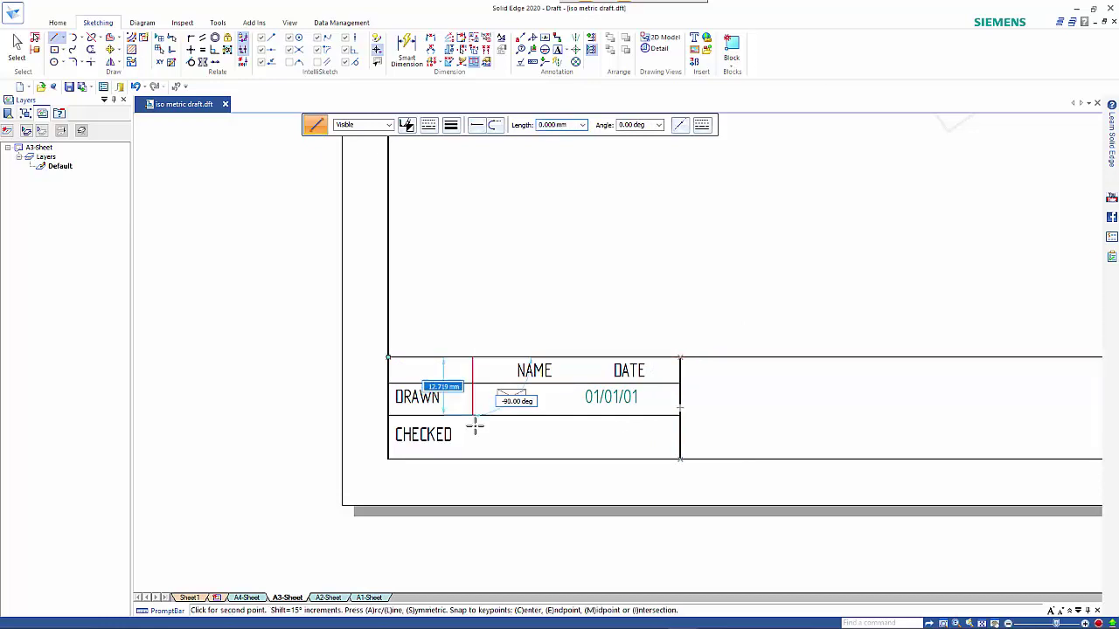
pyautogui.click(535, 458)
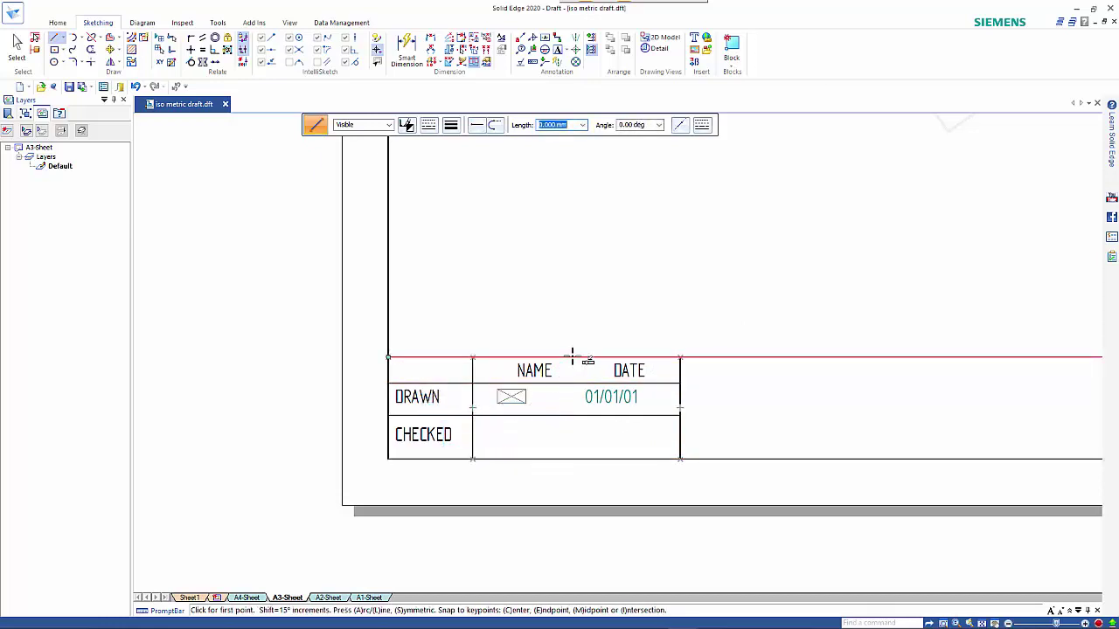
pyautogui.click(573, 358)
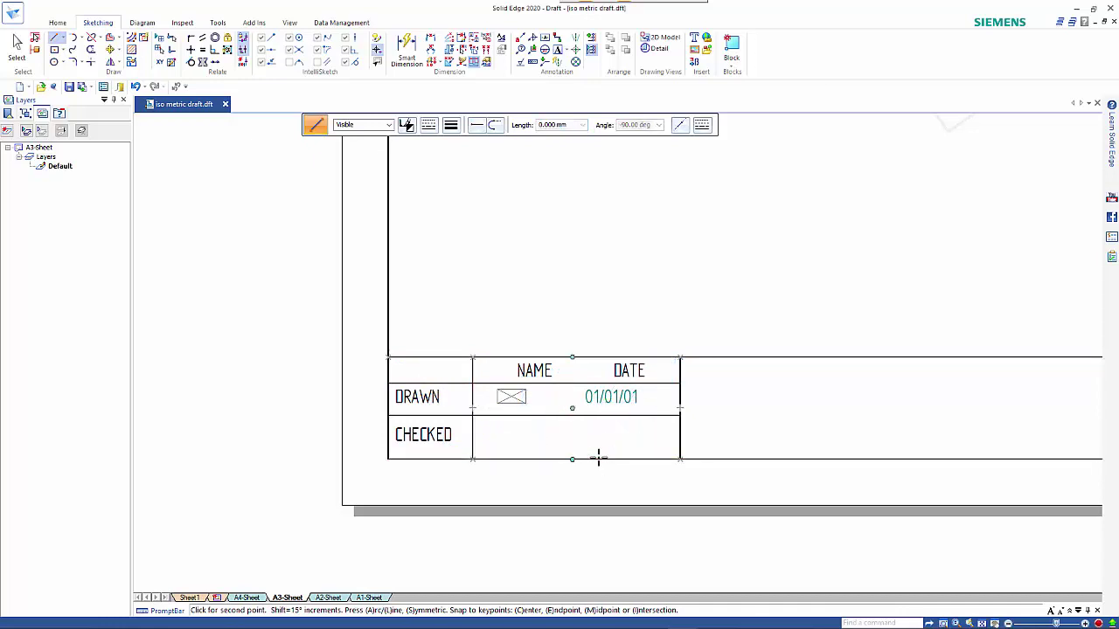
pyautogui.click(572, 458)
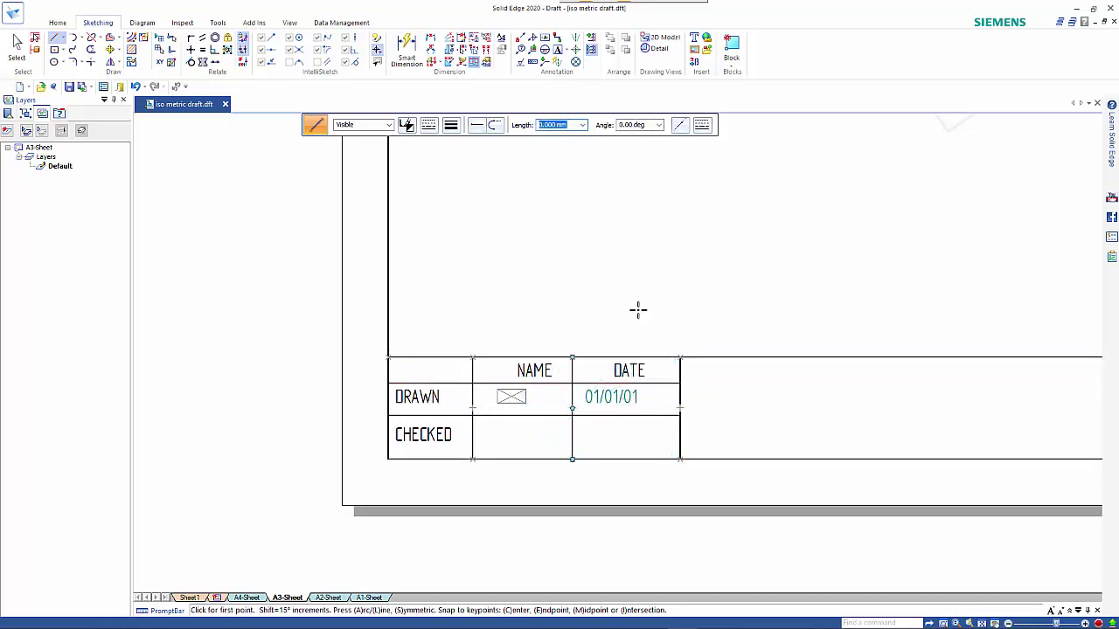
pyautogui.press('Escape')
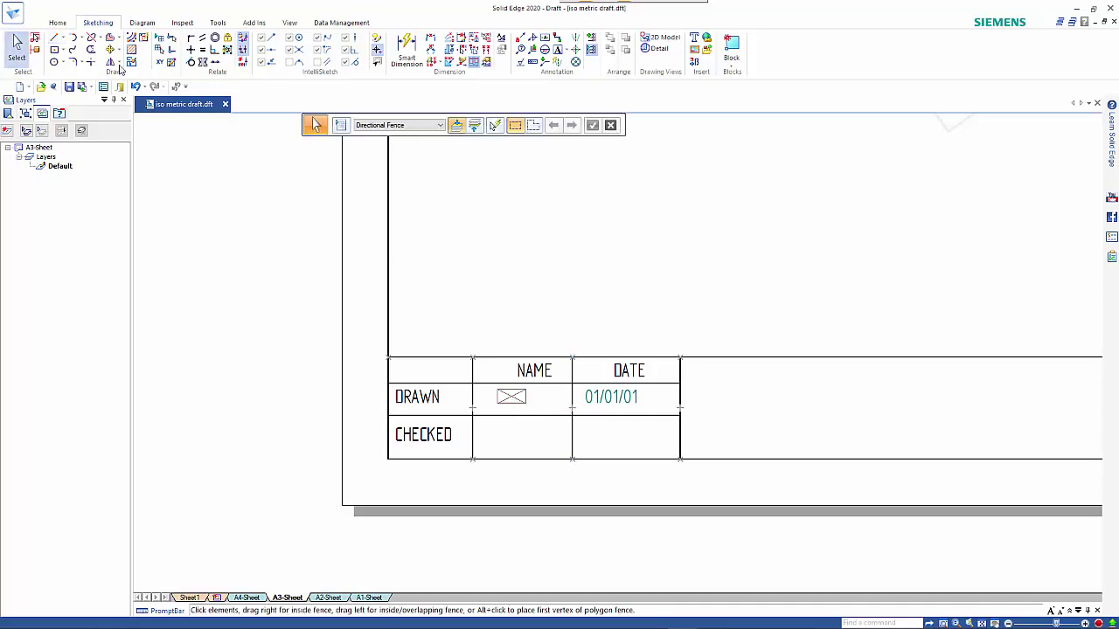
pyautogui.click(14, 13)
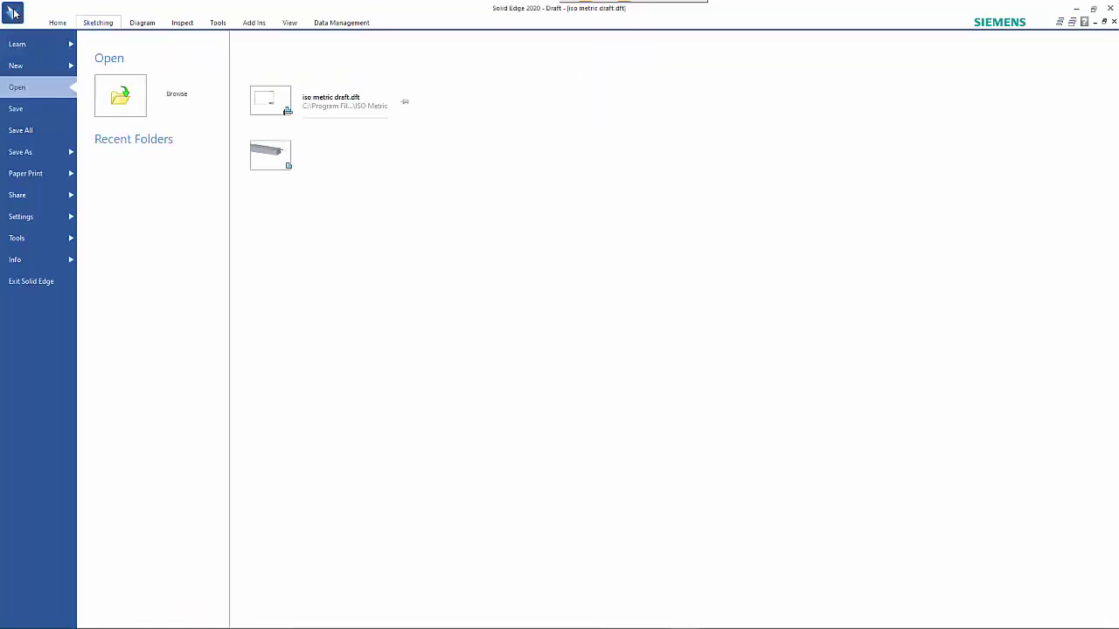
pyautogui.click(43, 259)
pyautogui.click(231, 155)
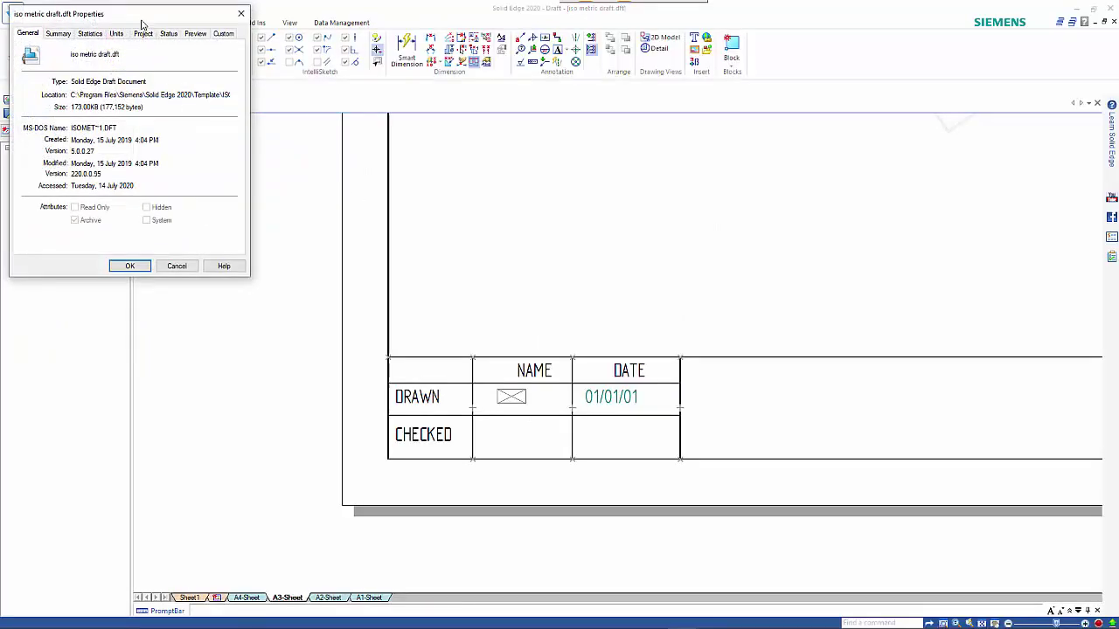
pyautogui.click(369, 107)
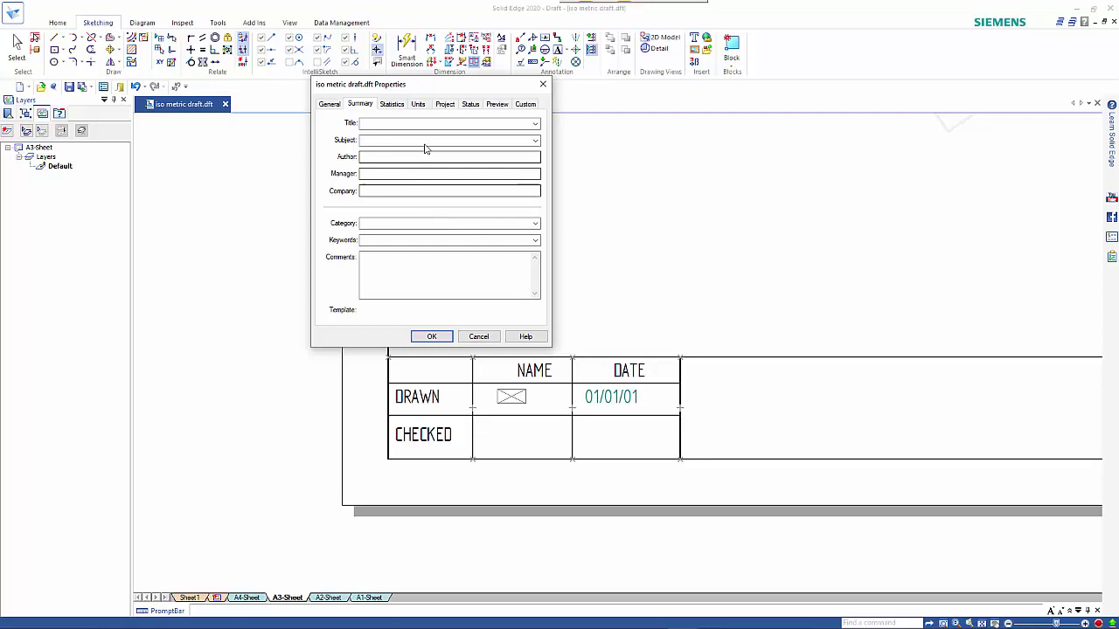
pyautogui.click(444, 105)
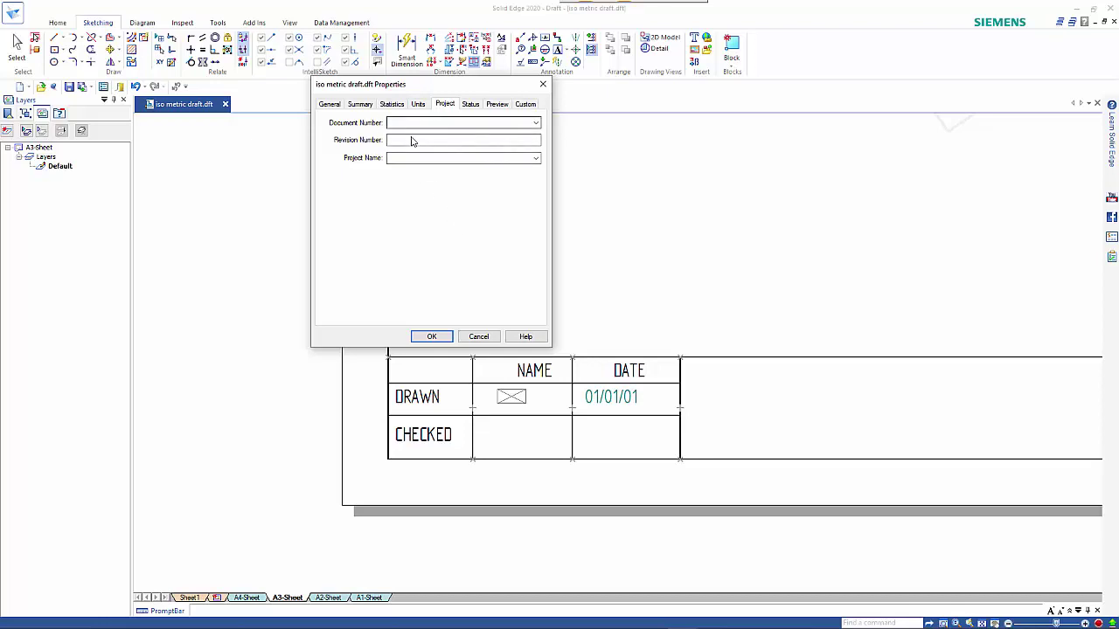
pyautogui.click(478, 336)
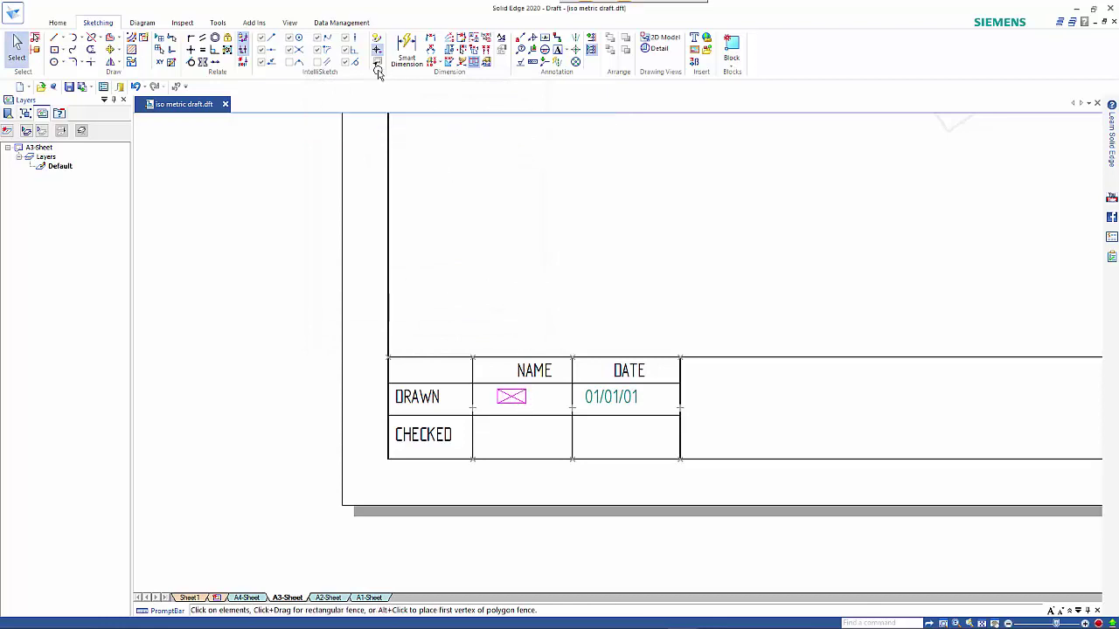
pyautogui.click(533, 49)
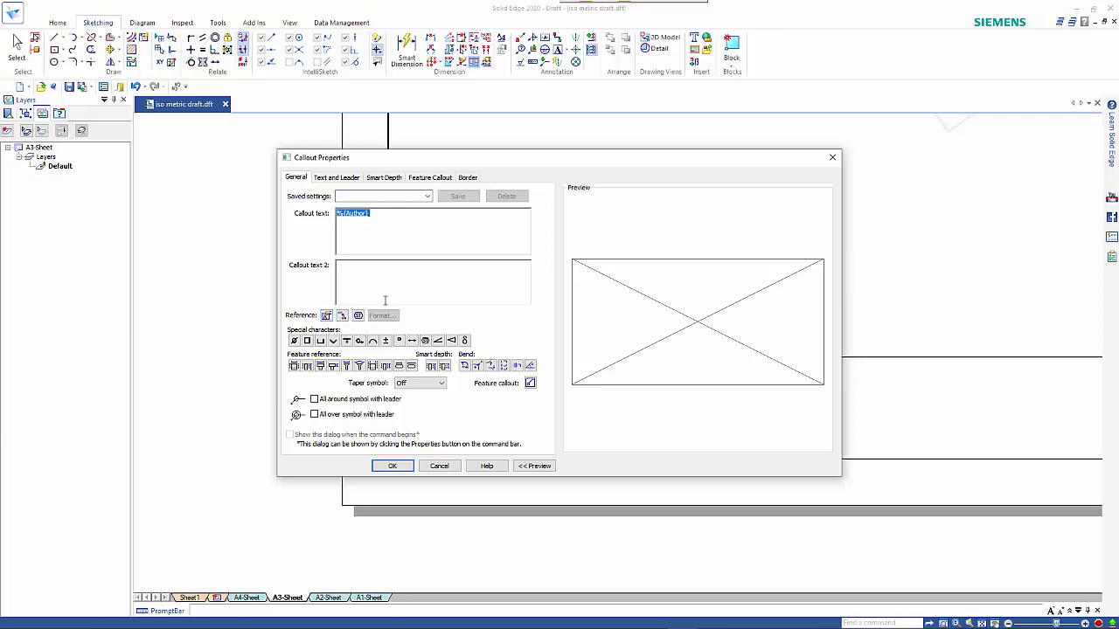
pyautogui.click(326, 316)
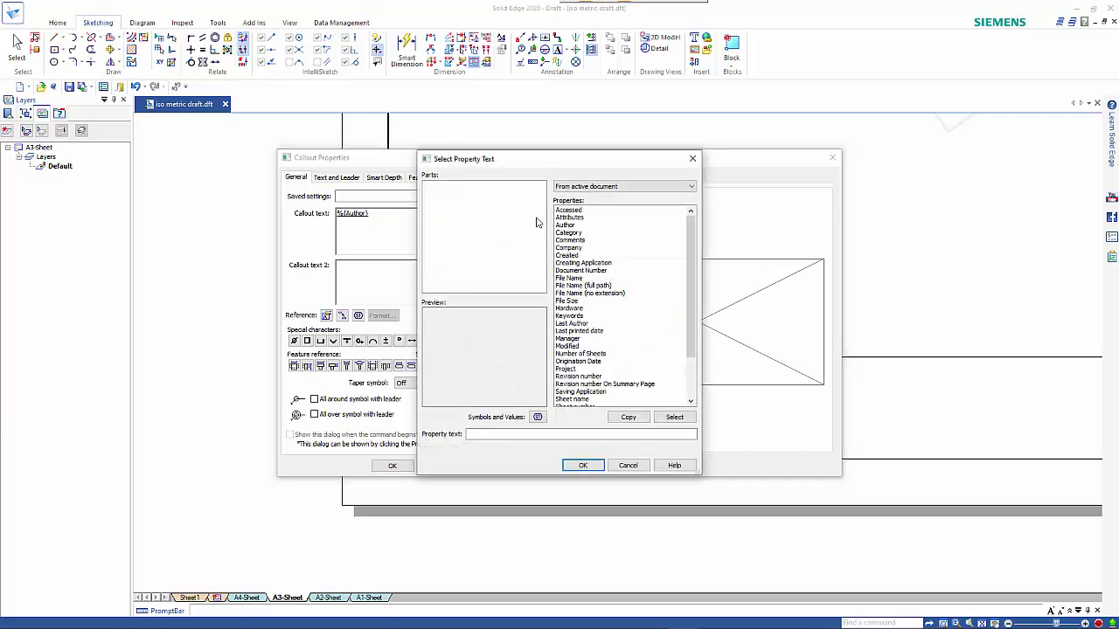
pyautogui.click(602, 187)
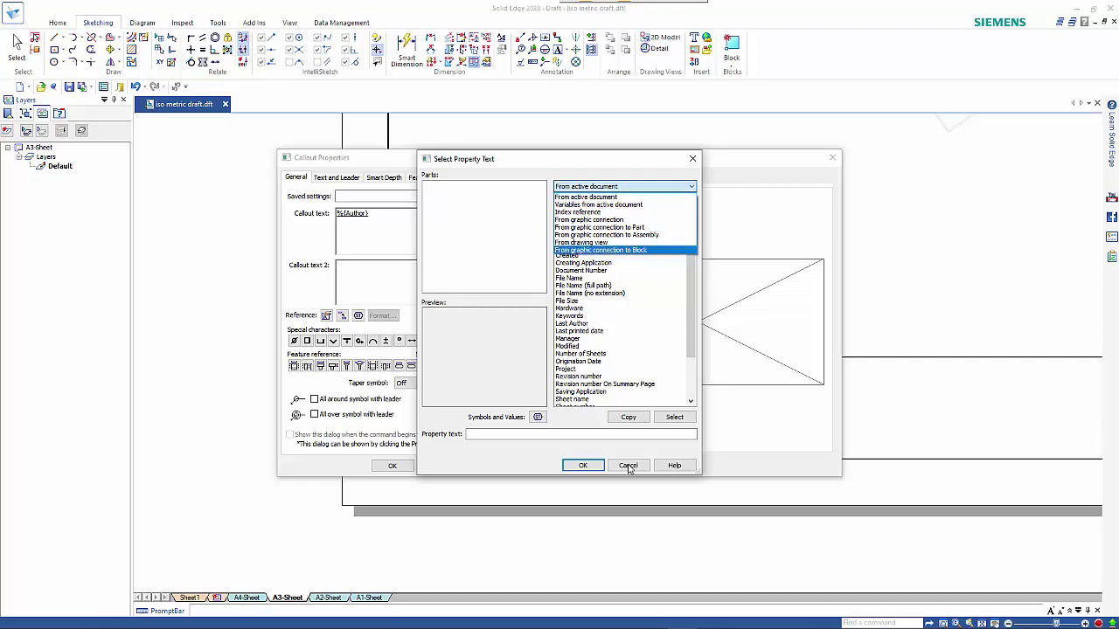
pyautogui.click(585, 198)
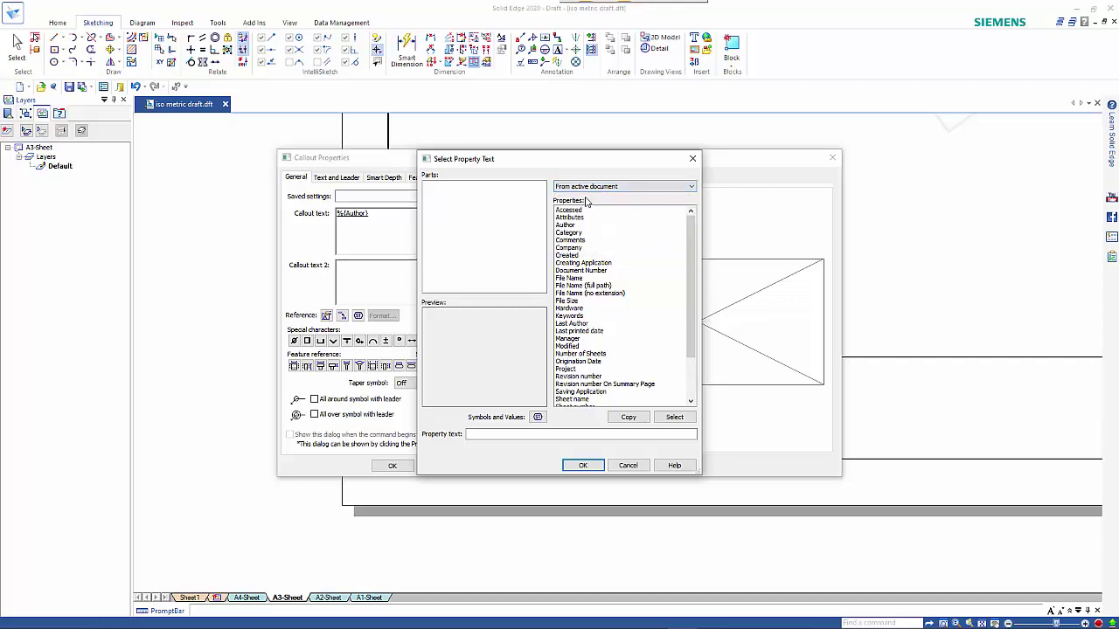
pyautogui.moveTo(692, 282); pyautogui.dragTo(692, 321)
pyautogui.click(570, 287)
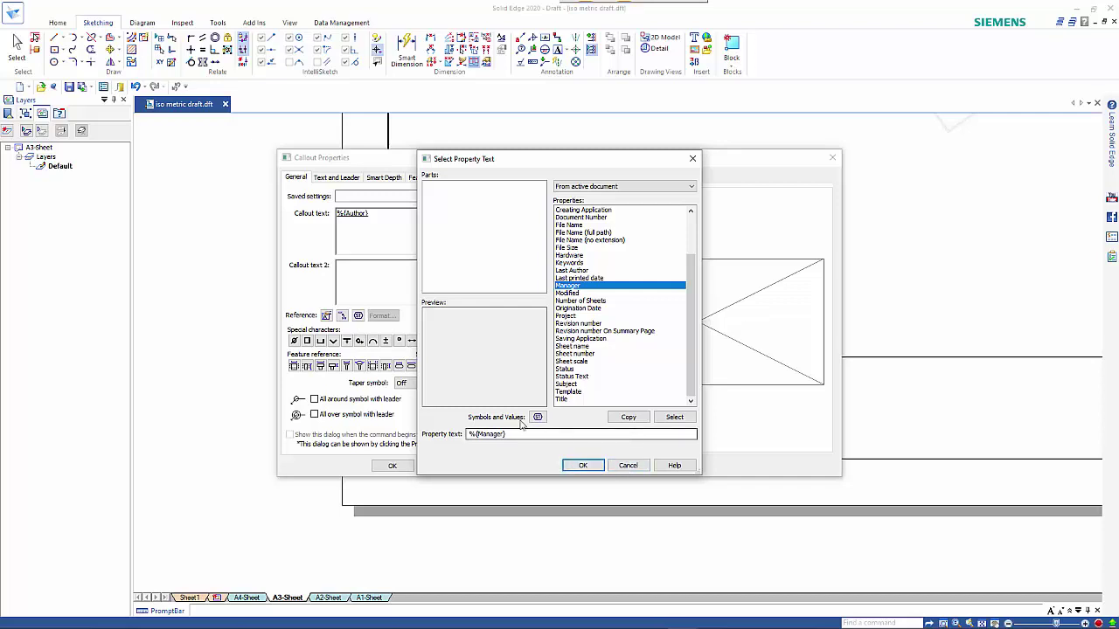
pyautogui.click(638, 465)
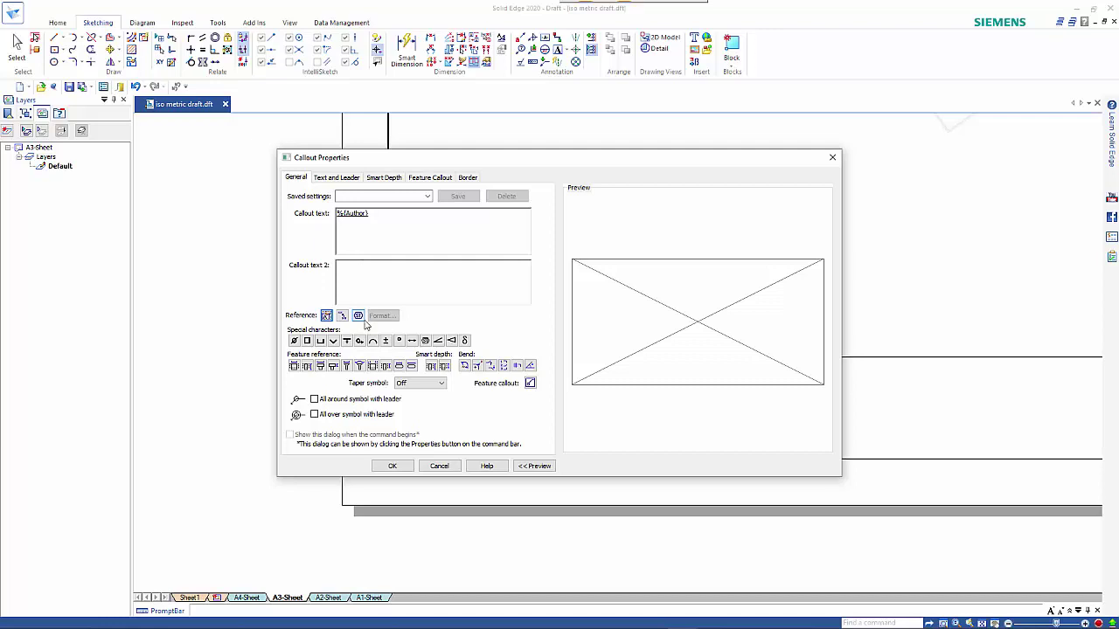
pyautogui.click(438, 465)
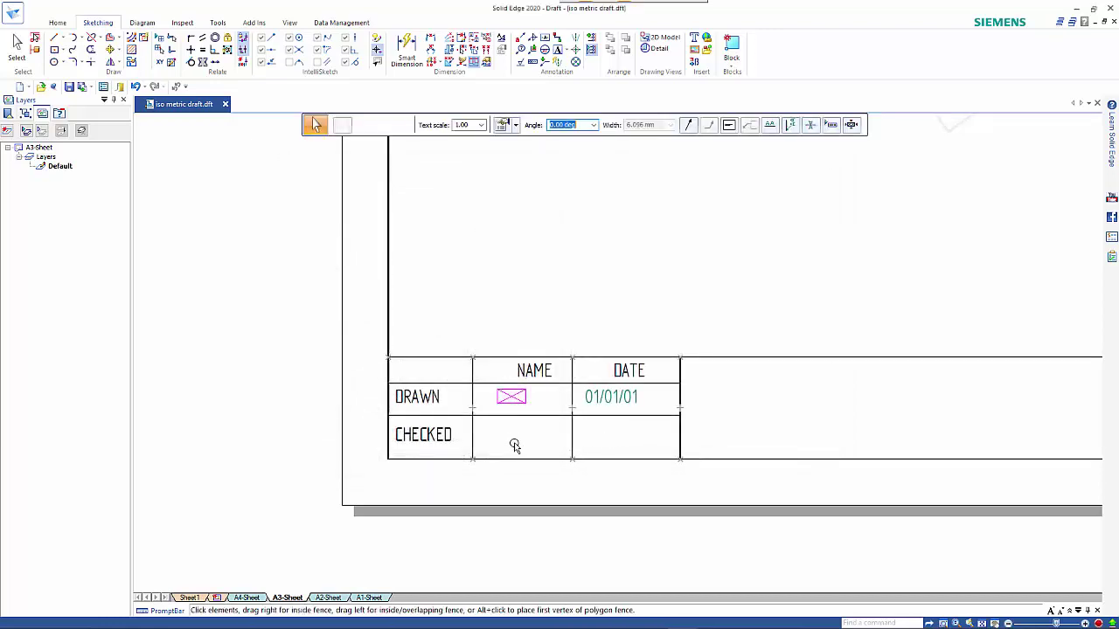
# - Insert the CAD Central logo PNG from the D: drive's Temp folder onto the sheet
pyautogui.scroll(-2, 625, 426)
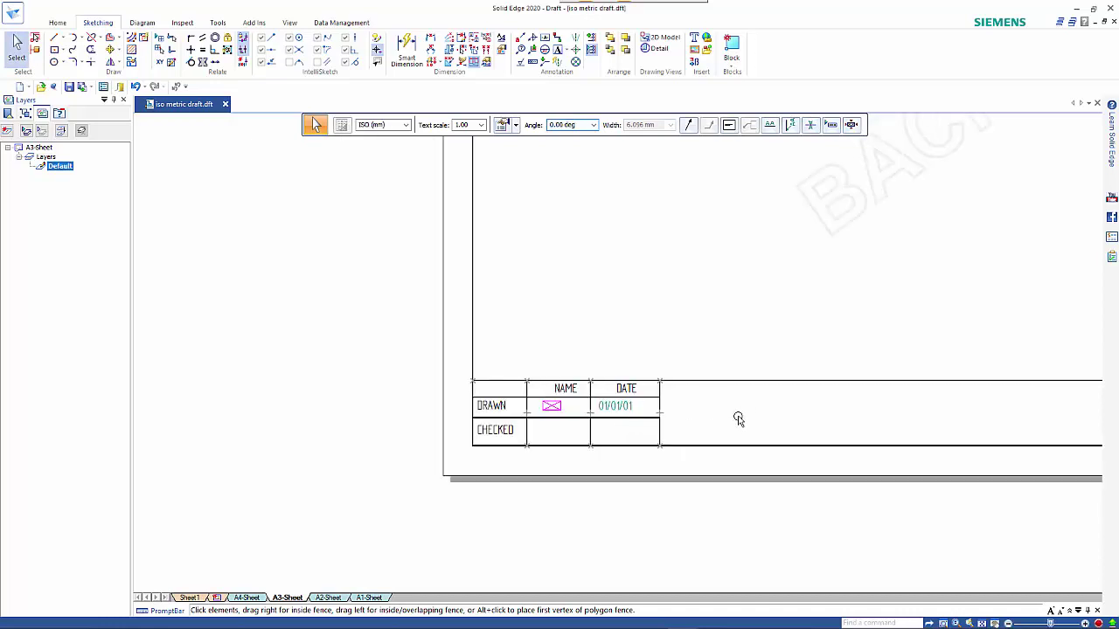
pyautogui.moveTo(737, 417)
pyautogui.mouseDown(button='middle')
pyautogui.moveTo(377, 392)
pyautogui.moveTo(428, 400)
pyautogui.mouseUp(button='middle')
pyautogui.scroll(-2, 428, 400)
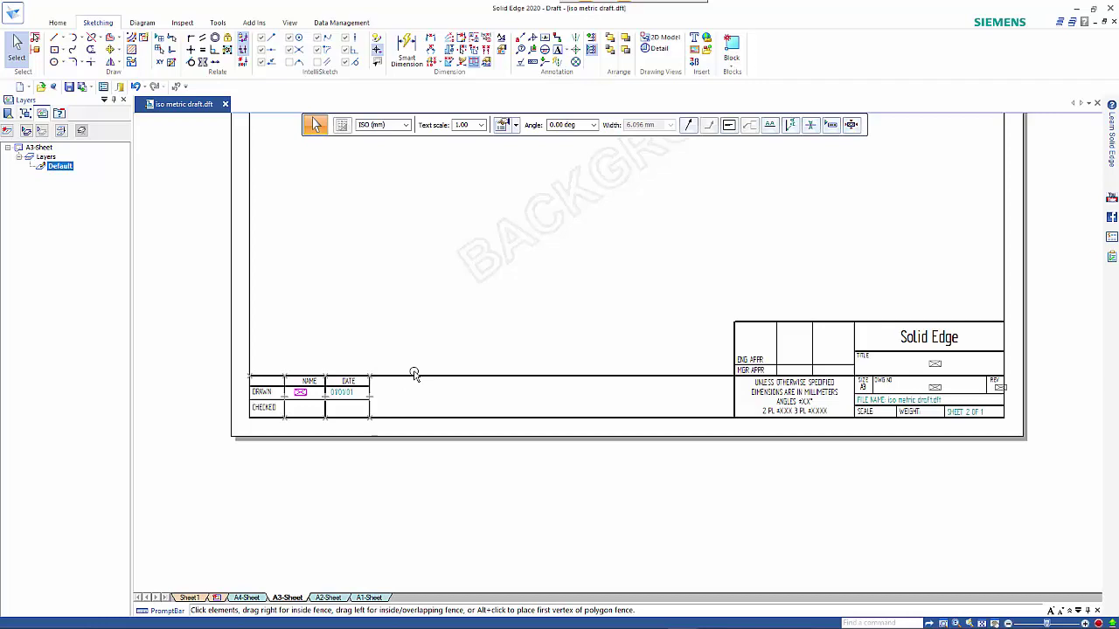
pyautogui.click(694, 50)
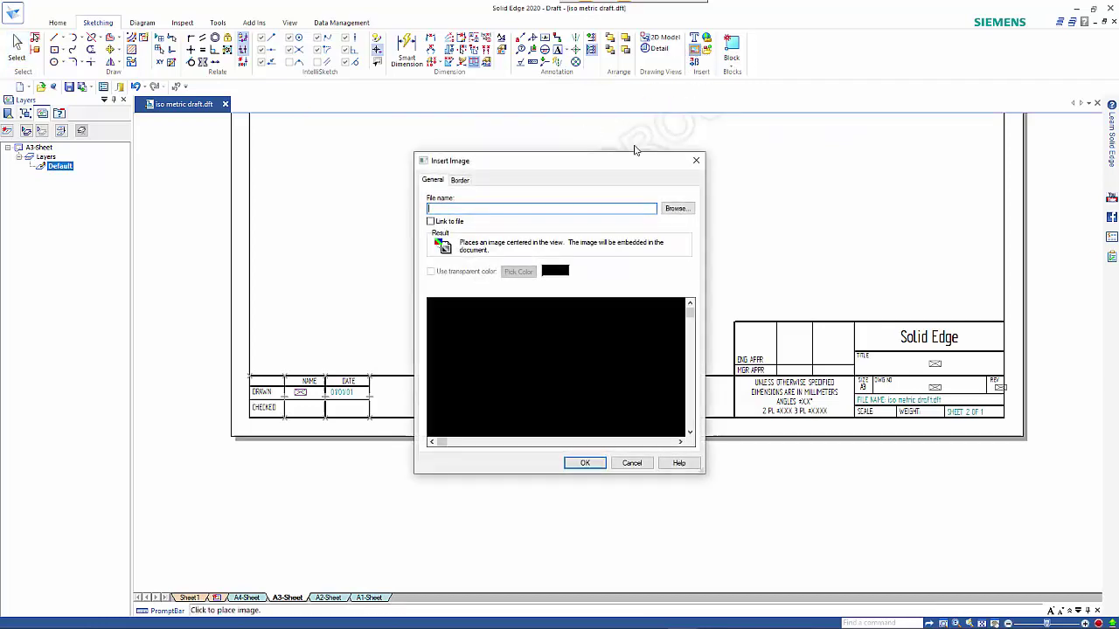
pyautogui.click(676, 209)
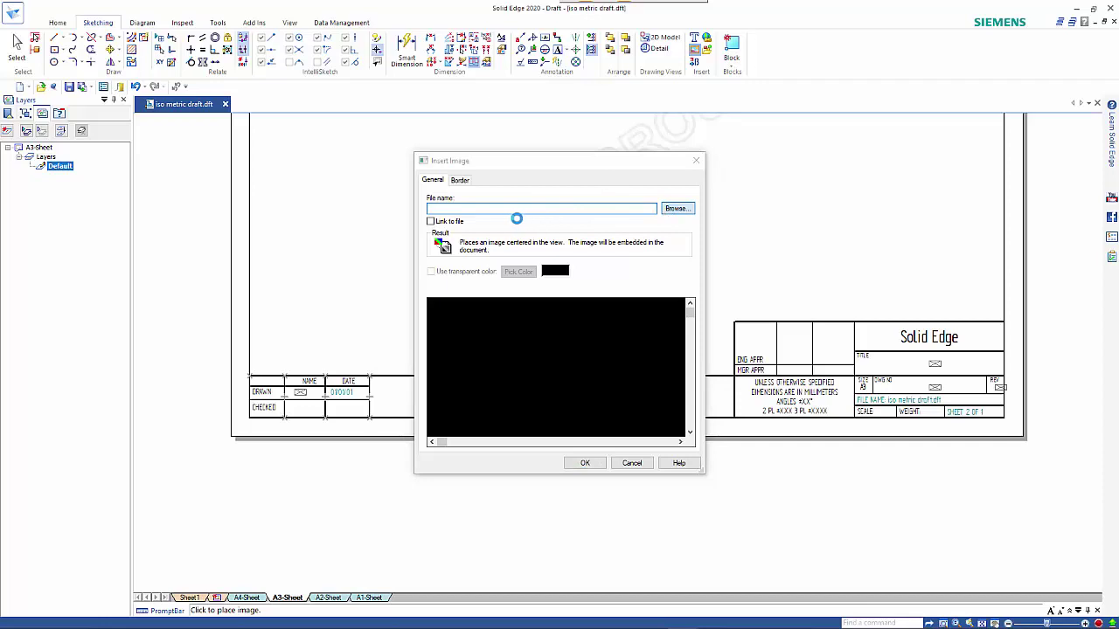
pyautogui.scroll(-3, 350, 337)
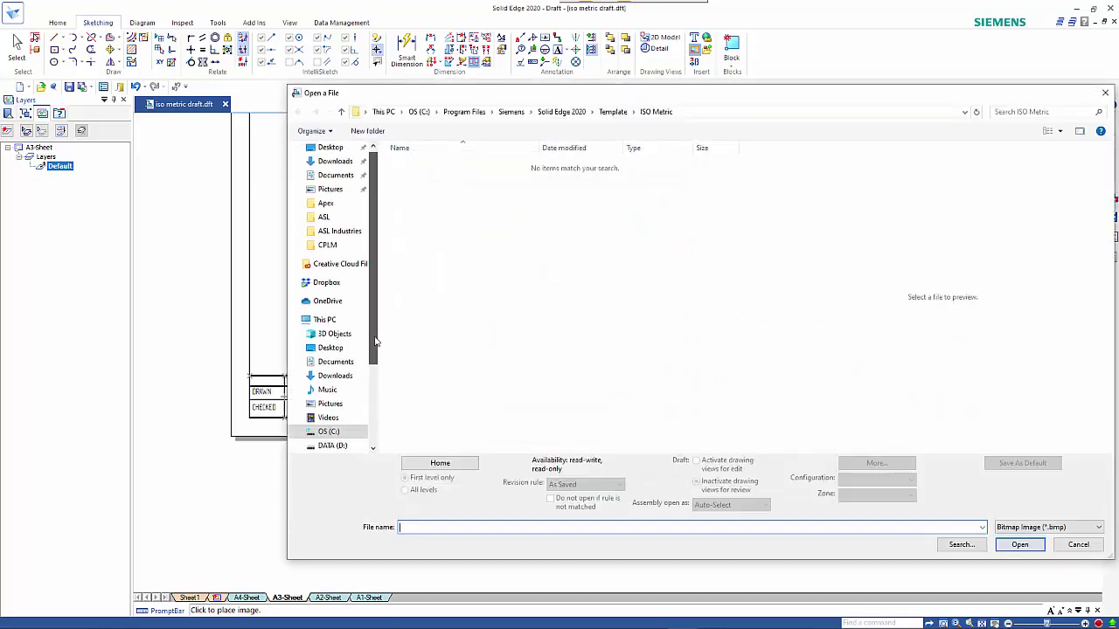
pyautogui.click(342, 349)
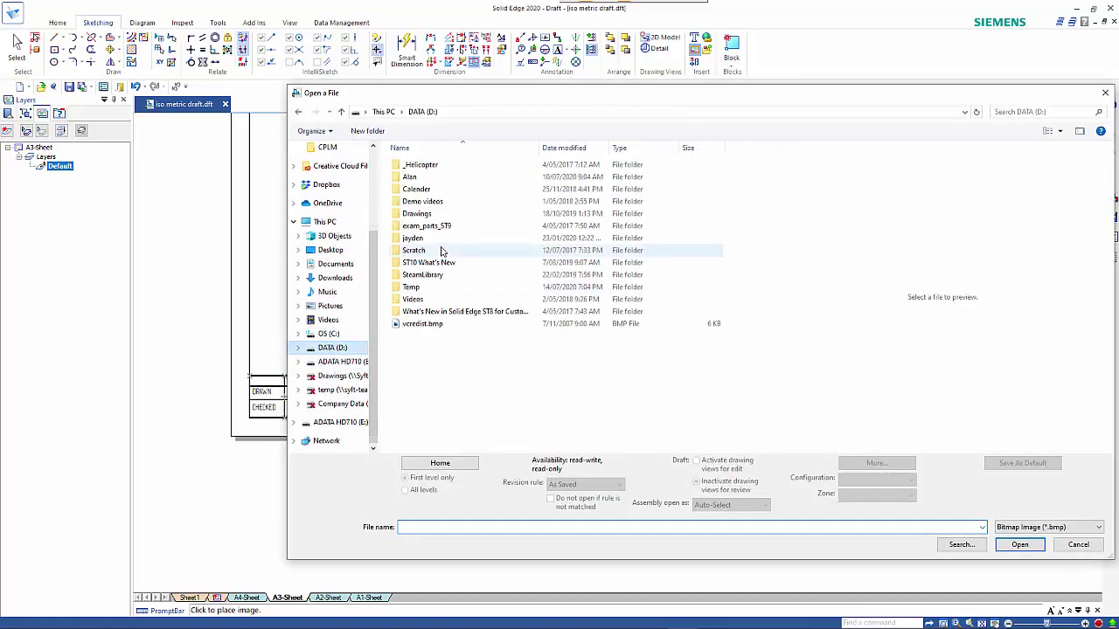
pyautogui.doubleClick(412, 288)
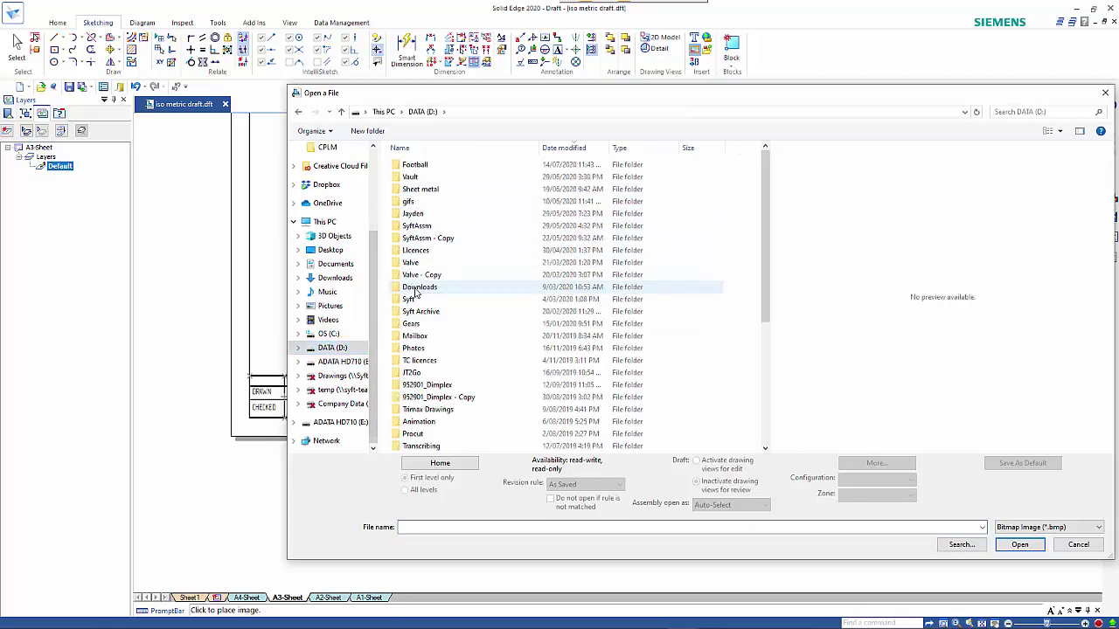
pyautogui.click(559, 148)
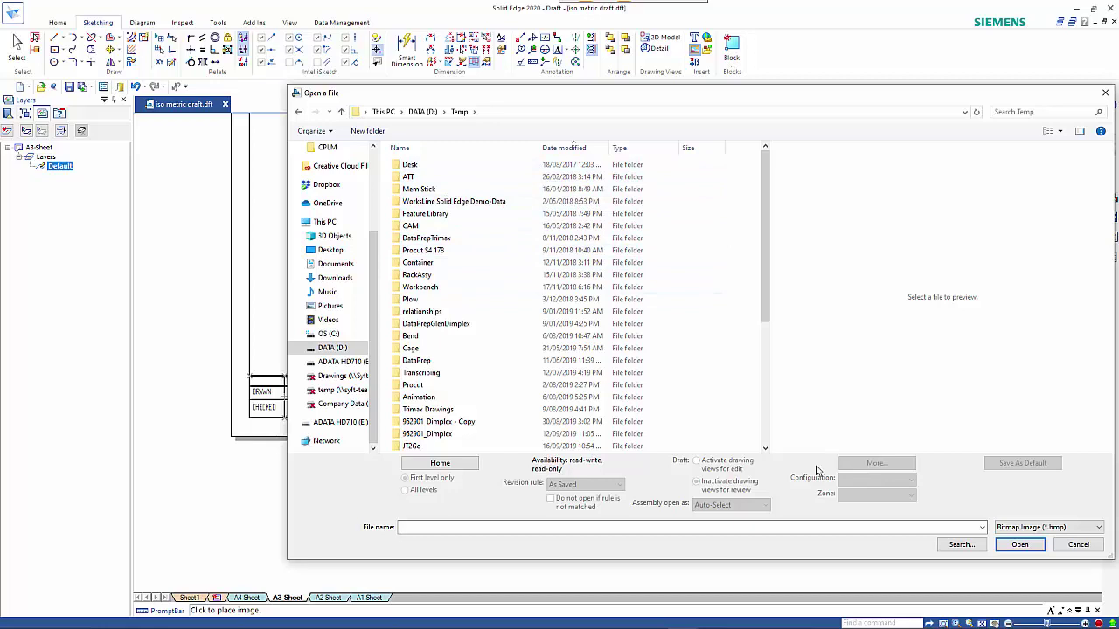
pyautogui.click(1033, 526)
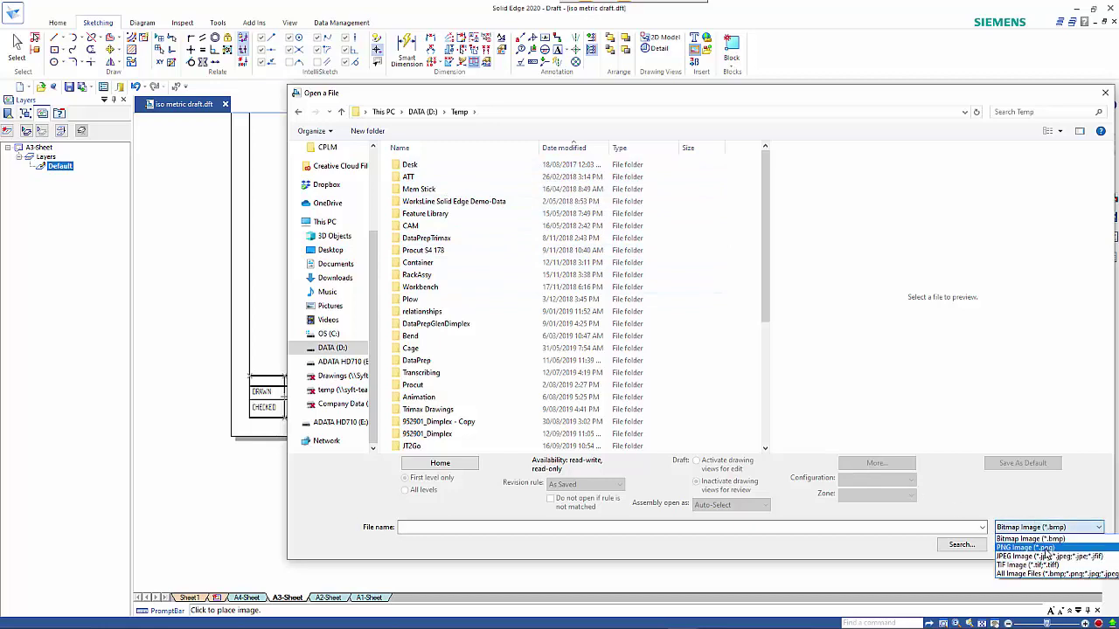
pyautogui.click(1048, 551)
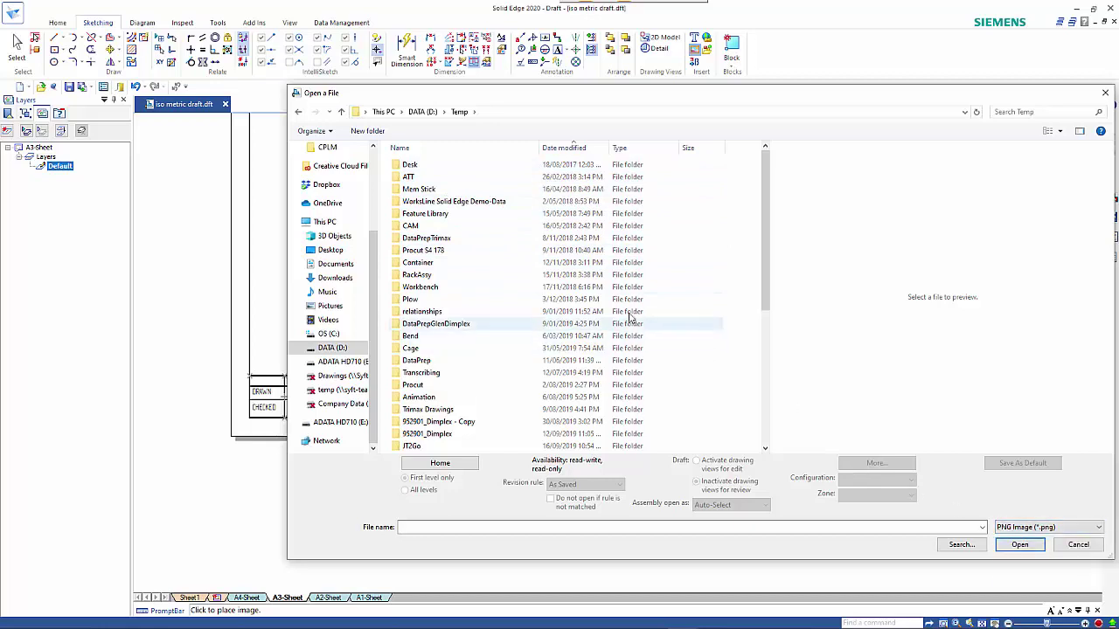
pyautogui.click(592, 148)
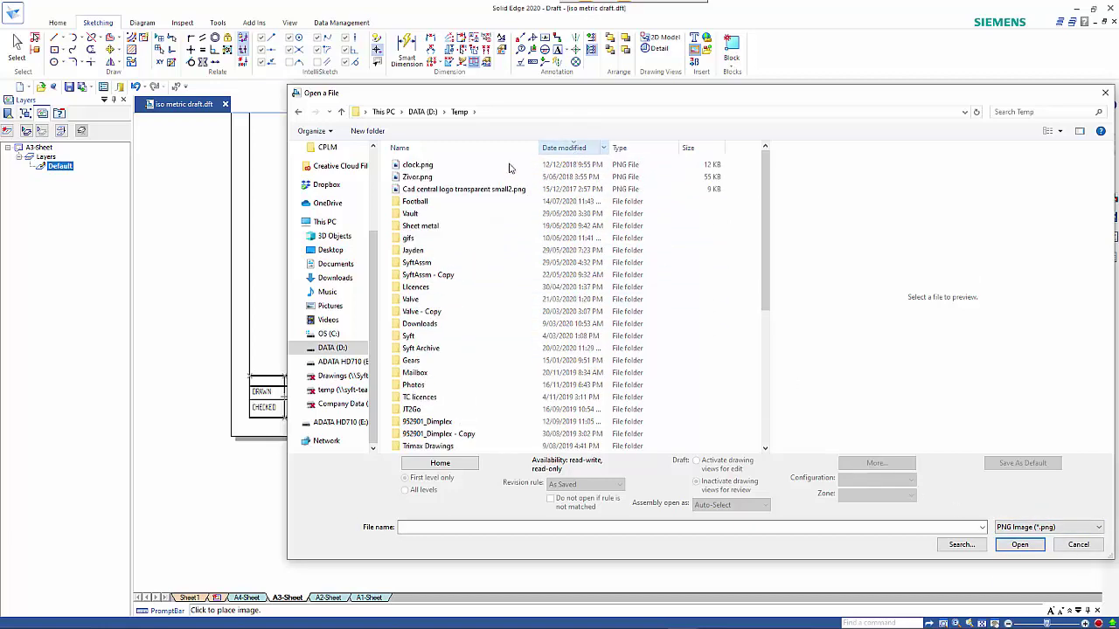
pyautogui.doubleClick(426, 189)
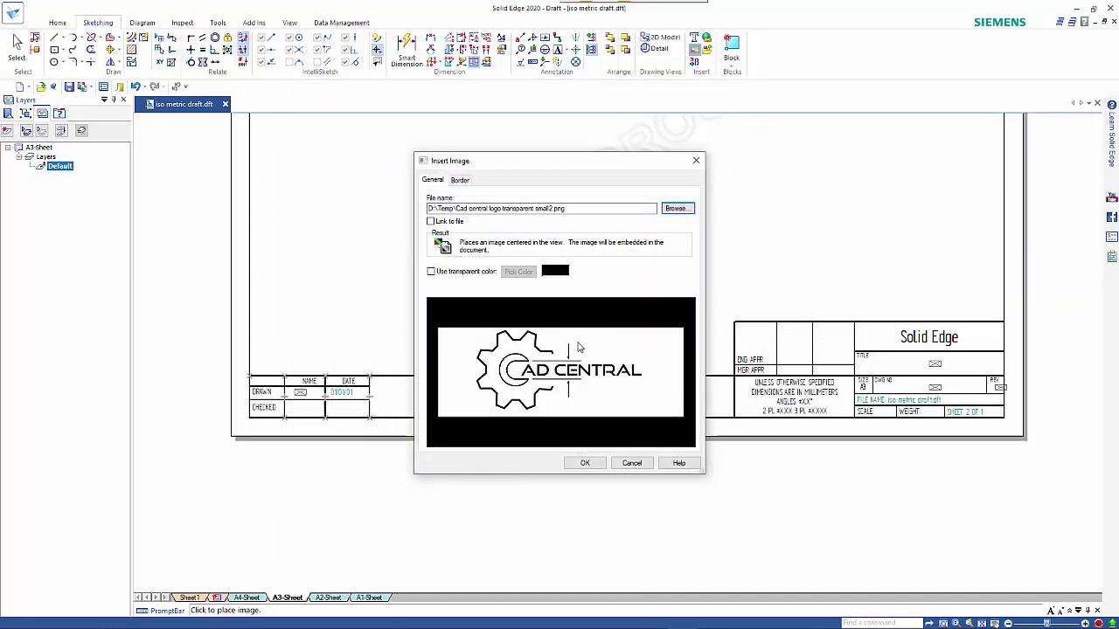
pyautogui.click(586, 464)
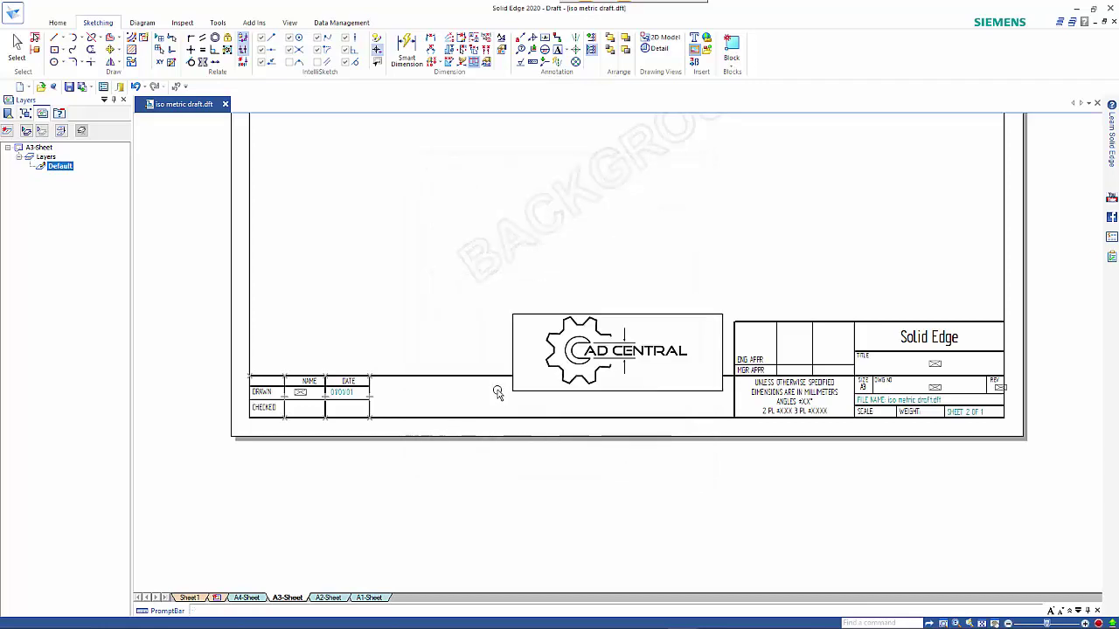
# - Shrink the logo to about 57 mm wide and place it beside the DATE column
pyautogui.click(669, 322)
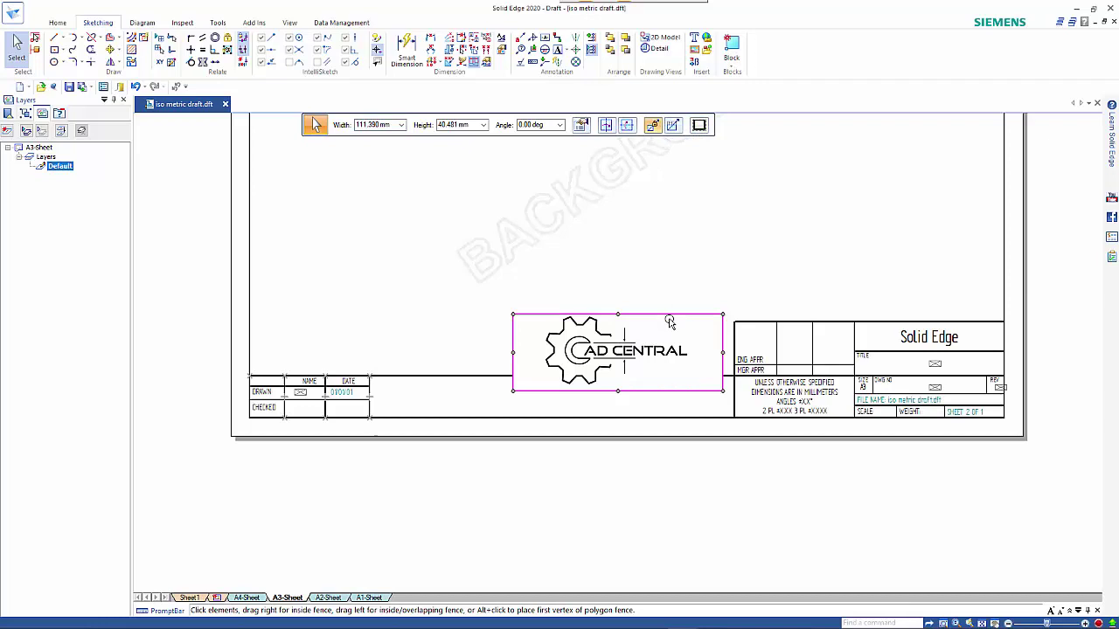
pyautogui.click(669, 270)
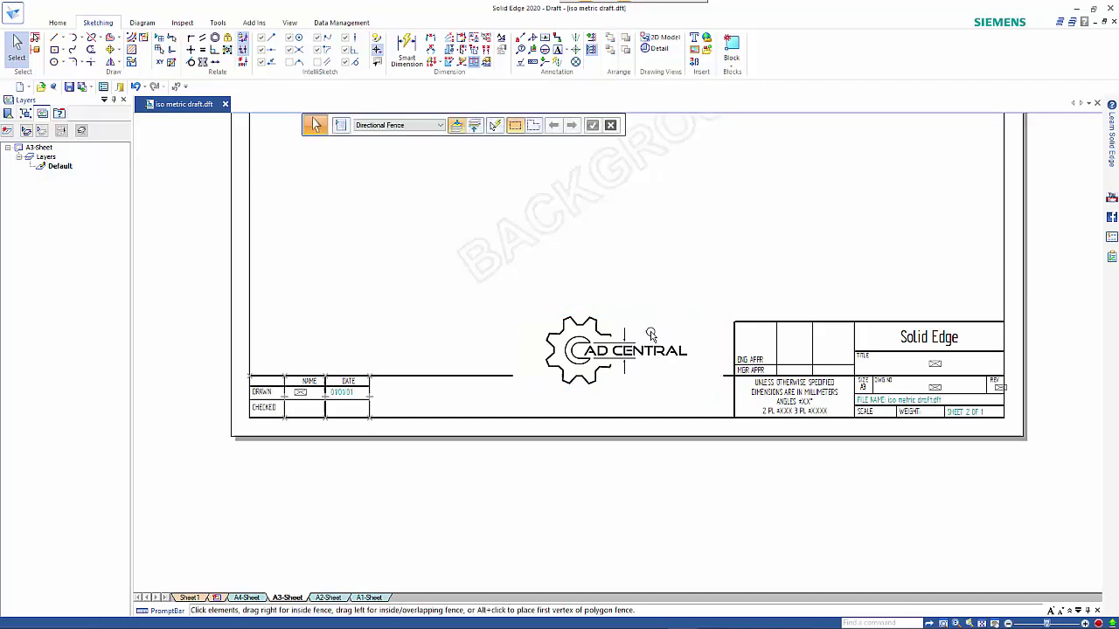
pyautogui.click(550, 321)
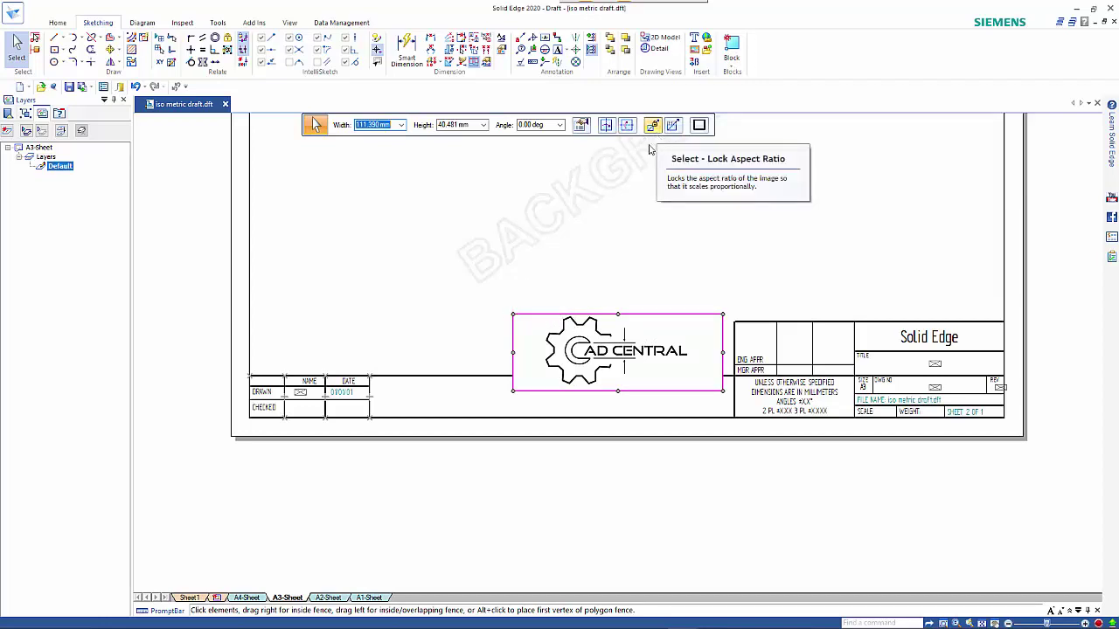
pyautogui.moveTo(513, 316); pyautogui.dragTo(463, 394)
pyautogui.click(551, 382)
pyautogui.moveTo(633, 345); pyautogui.dragTo(420, 368)
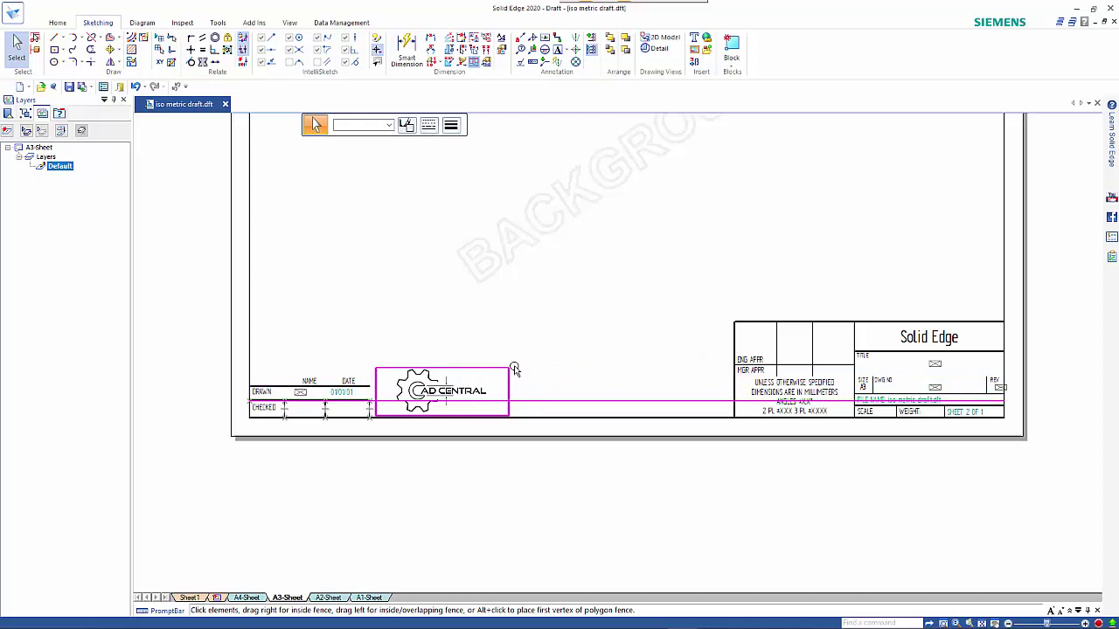
pyautogui.hotkey('ctrl', 'z')
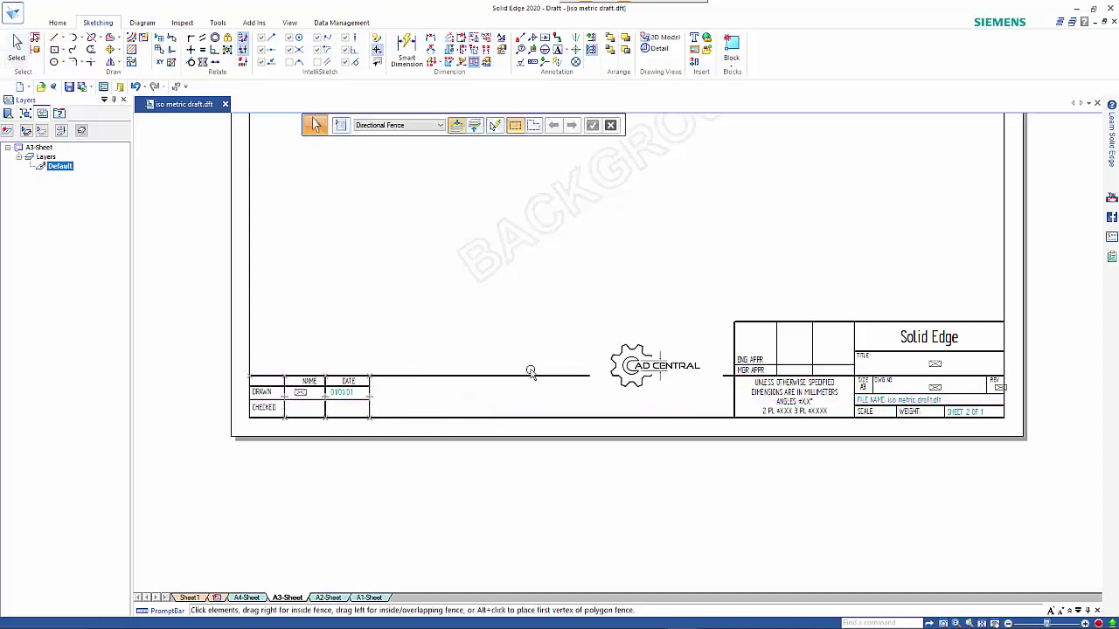
pyautogui.click(631, 343)
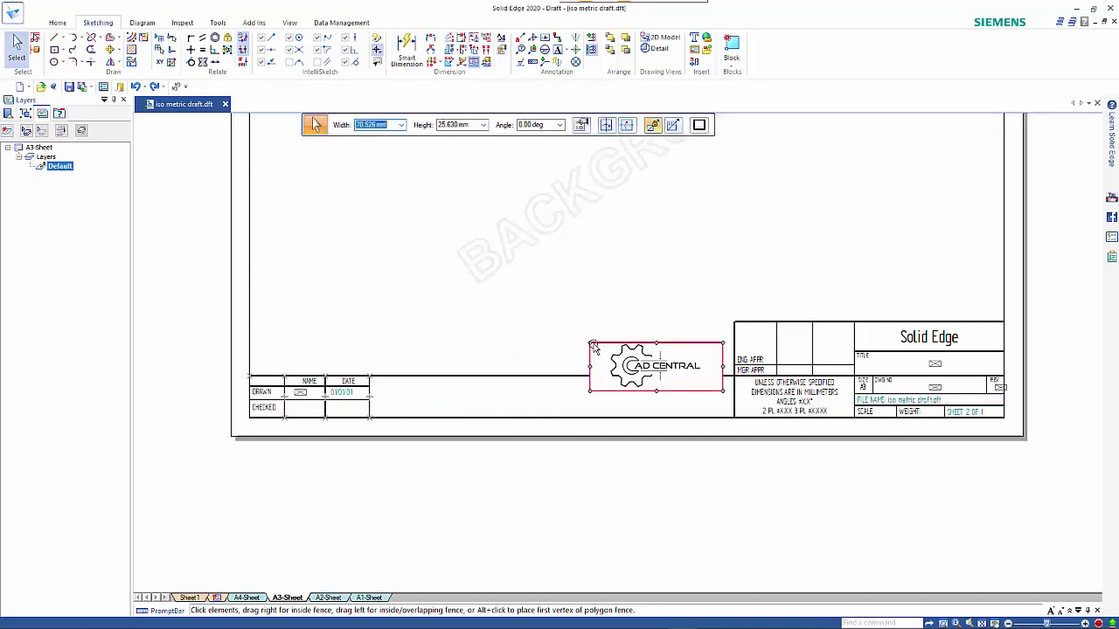
pyautogui.moveTo(589, 341); pyautogui.dragTo(614, 350)
pyautogui.moveTo(561, 415); pyautogui.dragTo(465, 380)
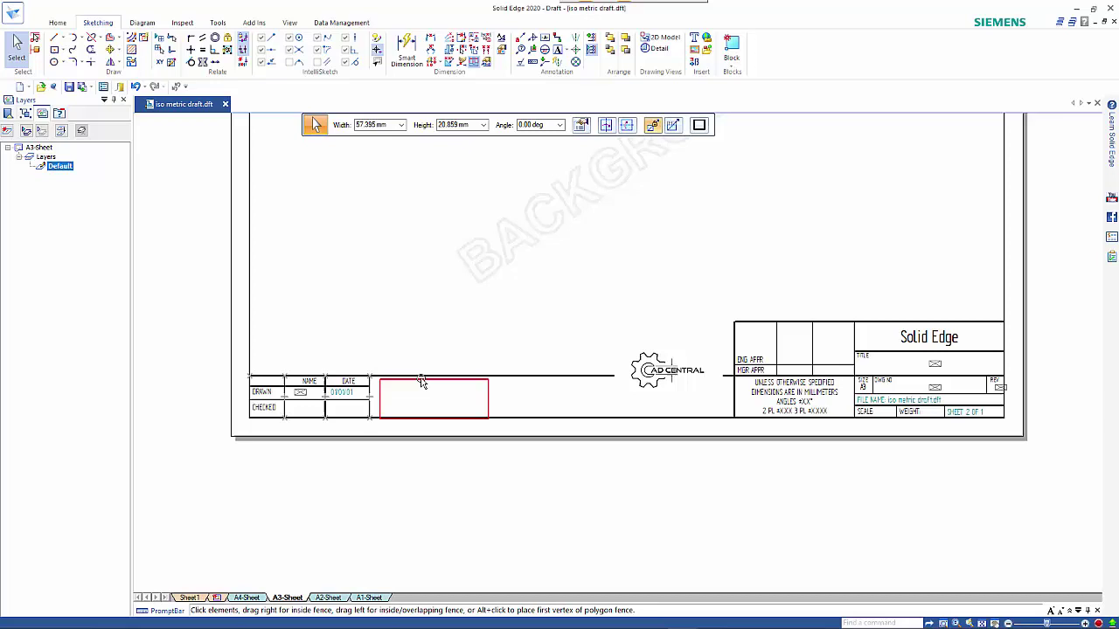
pyautogui.moveTo(421, 382); pyautogui.dragTo(418, 379)
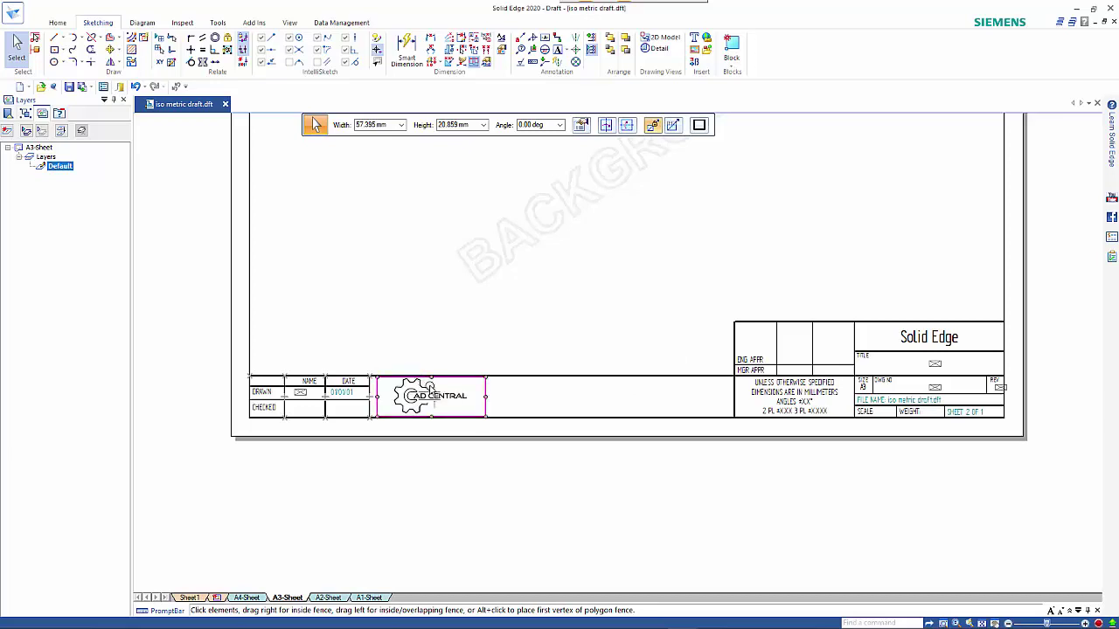
pyautogui.click(516, 439)
# - Move the vertical divider from beside the DATE column to just right of the logo
pyautogui.scroll(3, 498, 427)
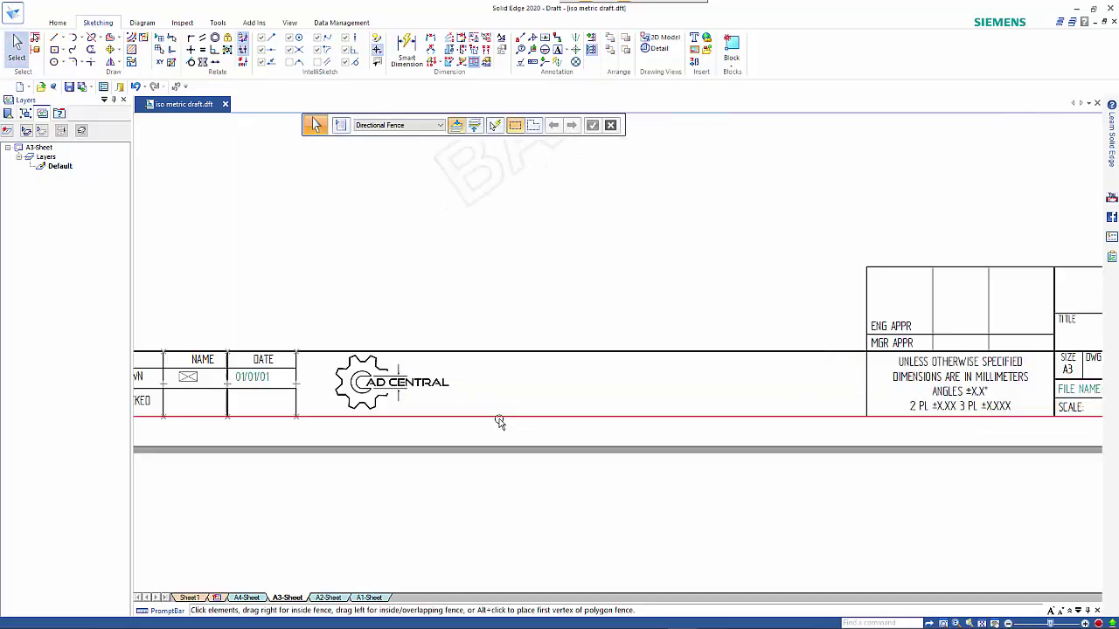
pyautogui.moveTo(635, 412); pyautogui.dragTo(777, 376, button='middle')
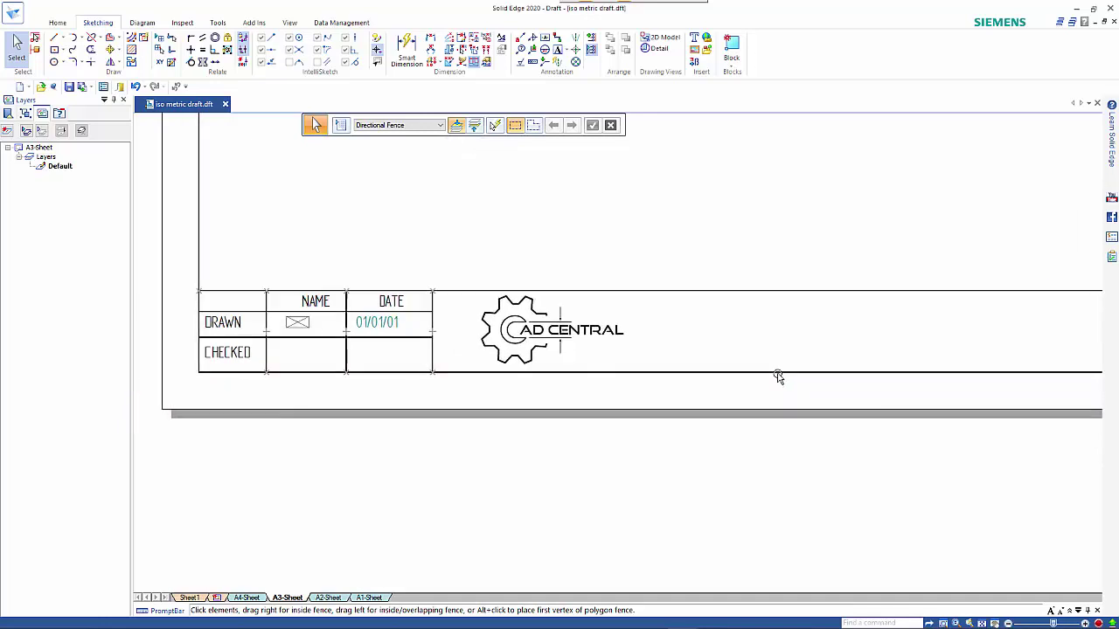
pyautogui.click(470, 361)
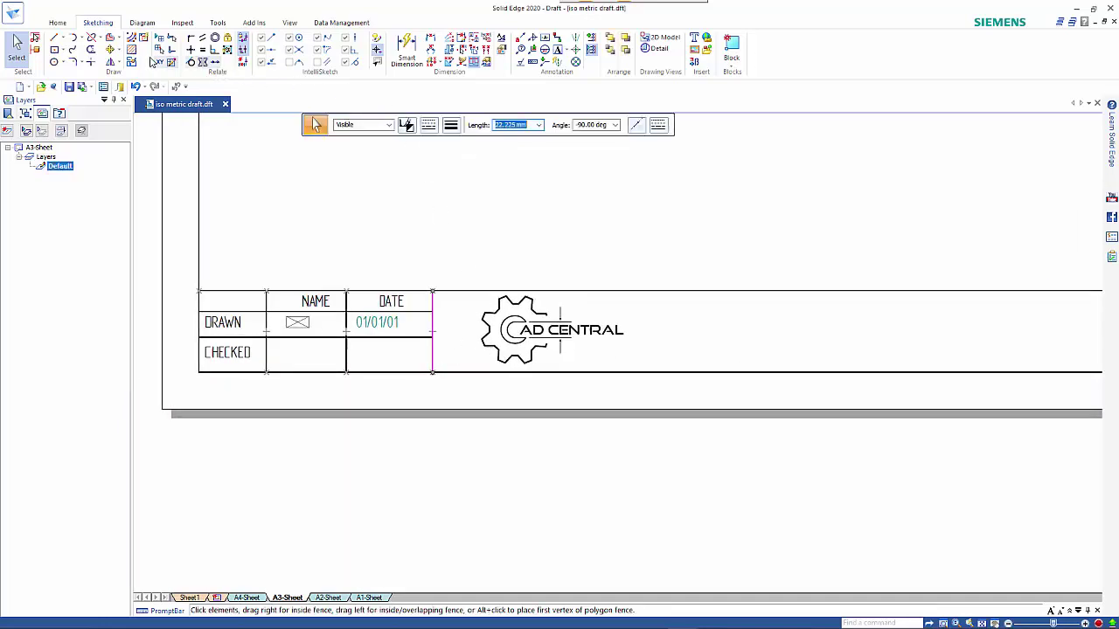
pyautogui.click(110, 50)
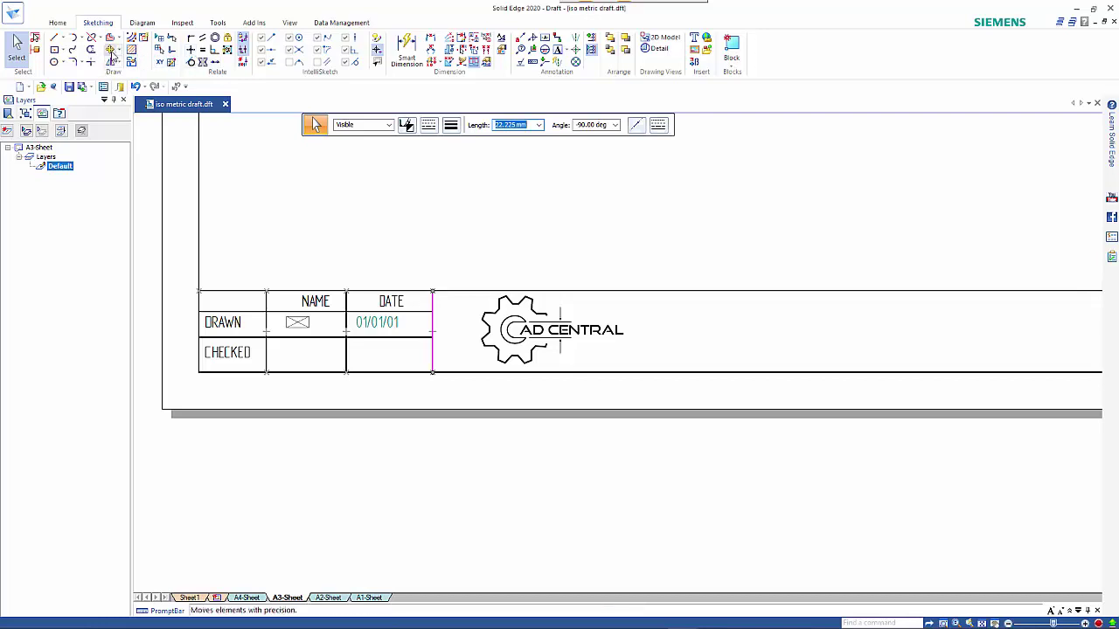
pyautogui.click(437, 291)
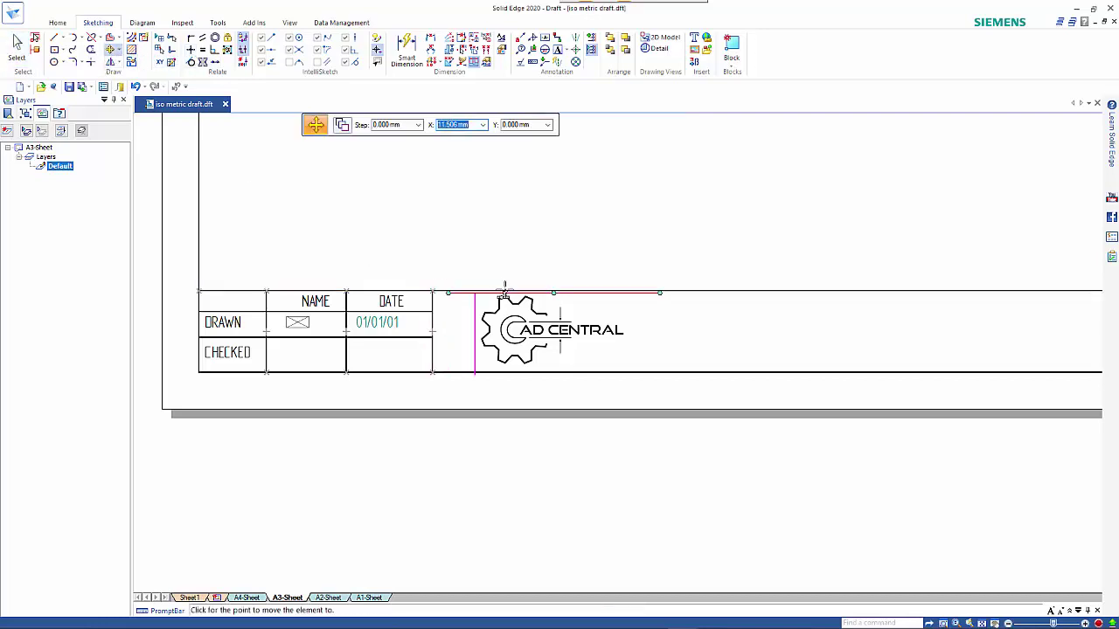
pyautogui.click(648, 291)
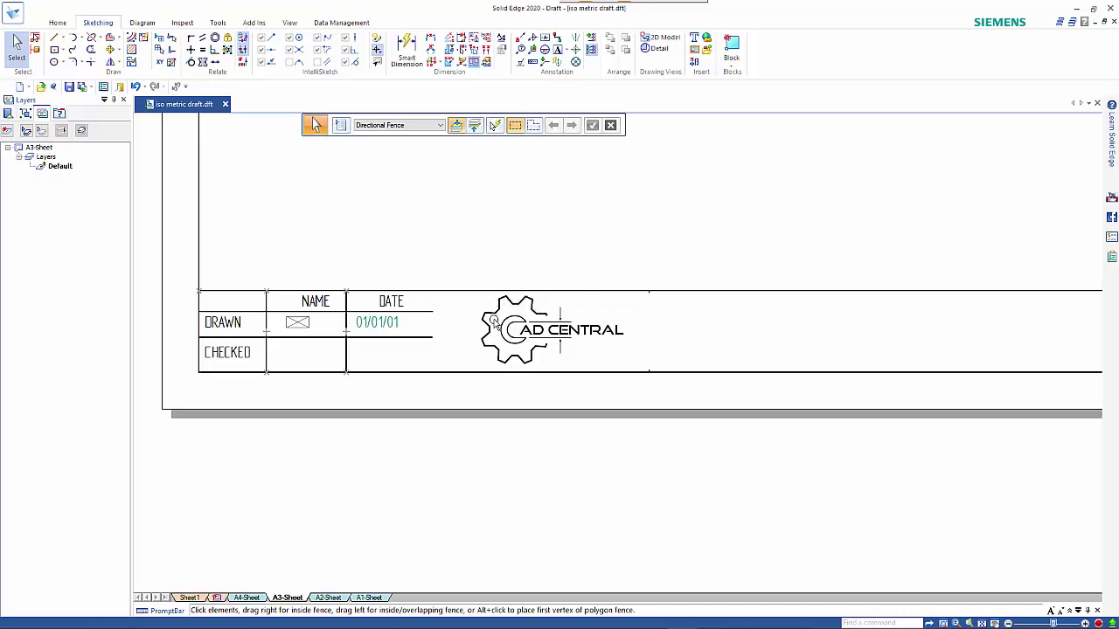
# - Trim the logo's right edge, then move the vertical line behind it back beside the DATE column
pyautogui.click(658, 321)
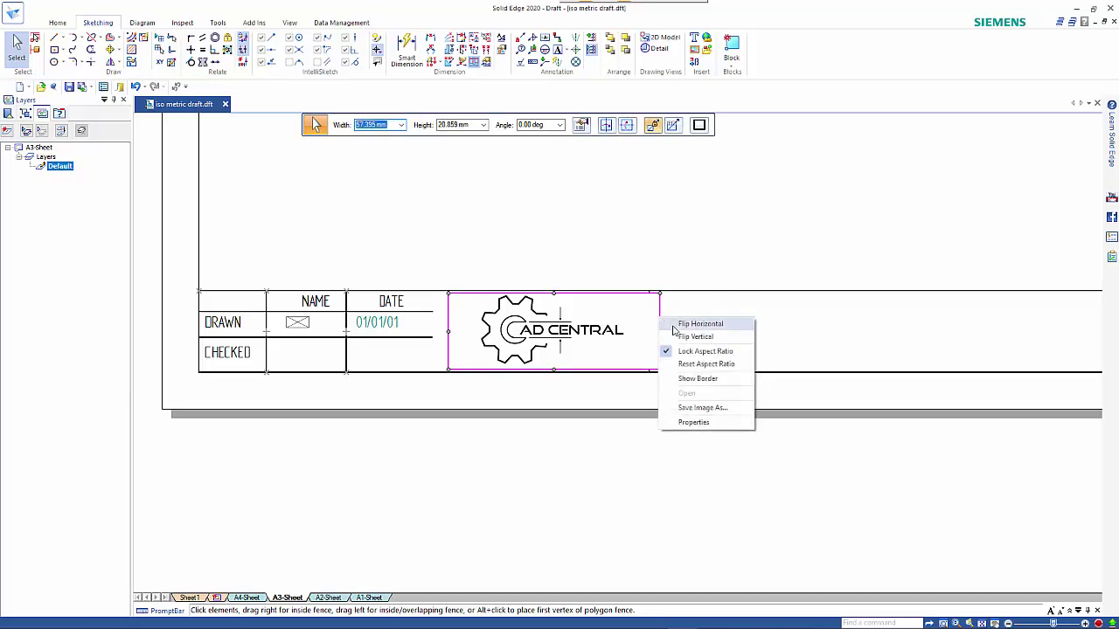
pyautogui.click(669, 304)
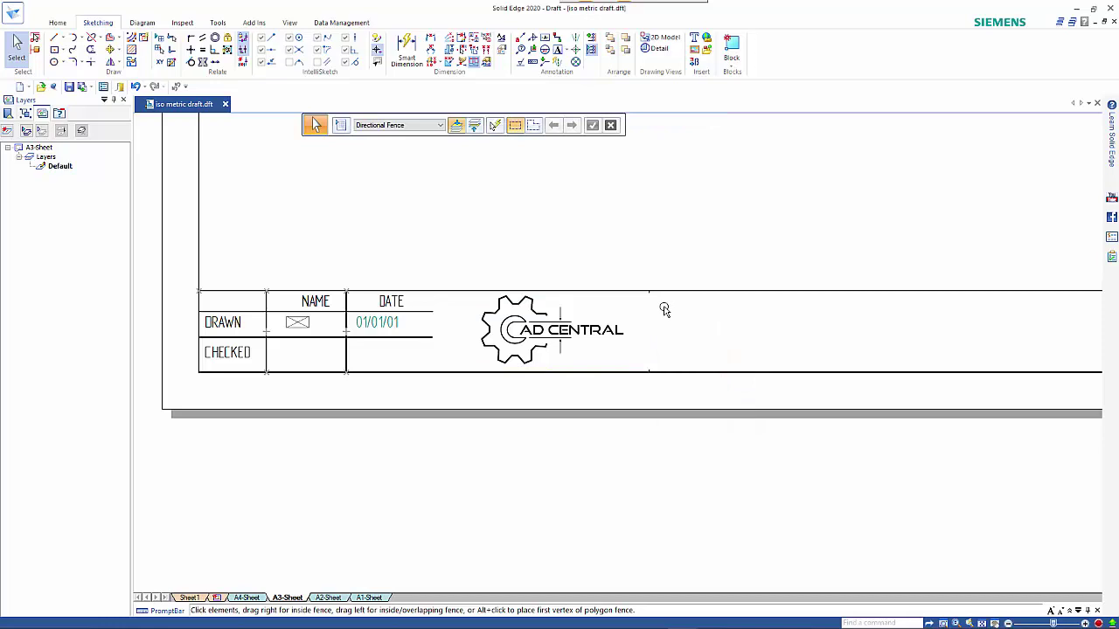
pyautogui.click(662, 312)
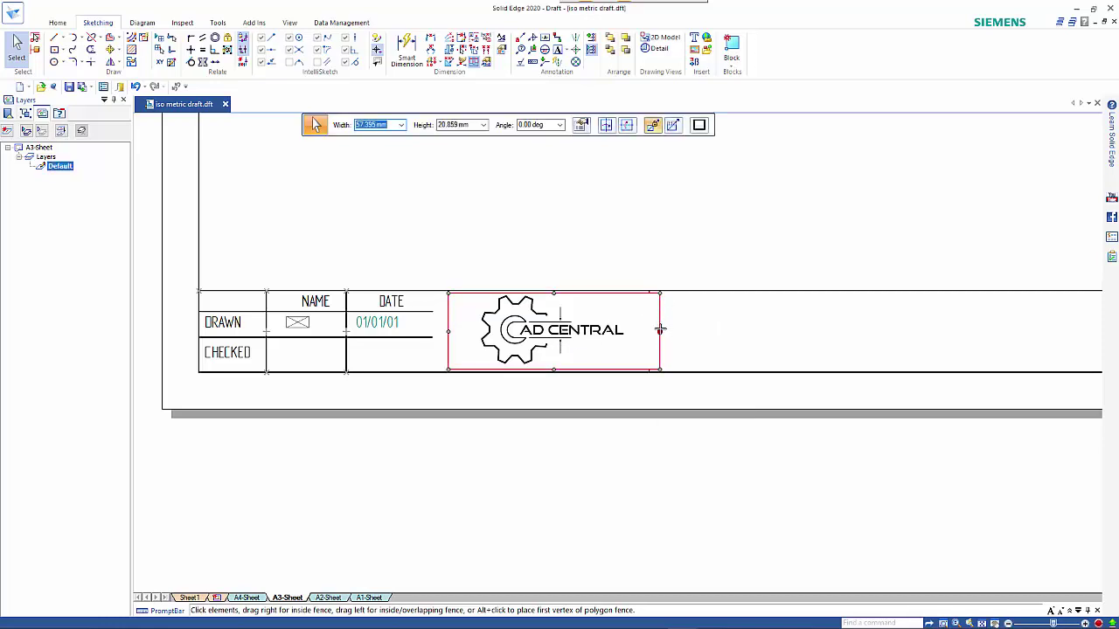
pyautogui.moveTo(660, 330); pyautogui.dragTo(643, 333)
pyautogui.click(680, 330)
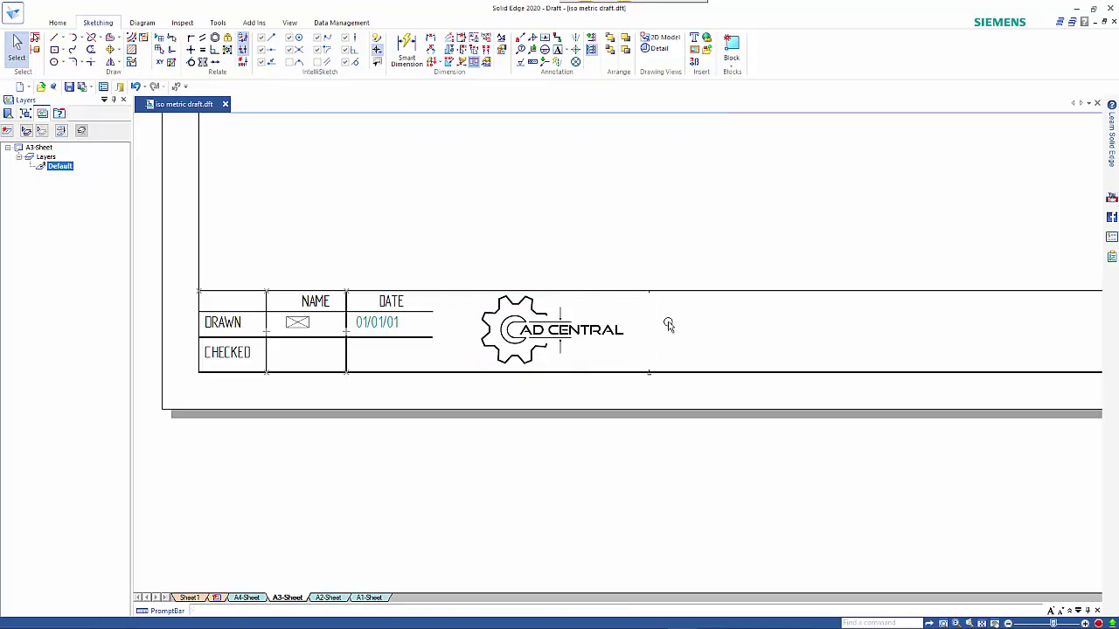
pyautogui.rightClick(655, 376)
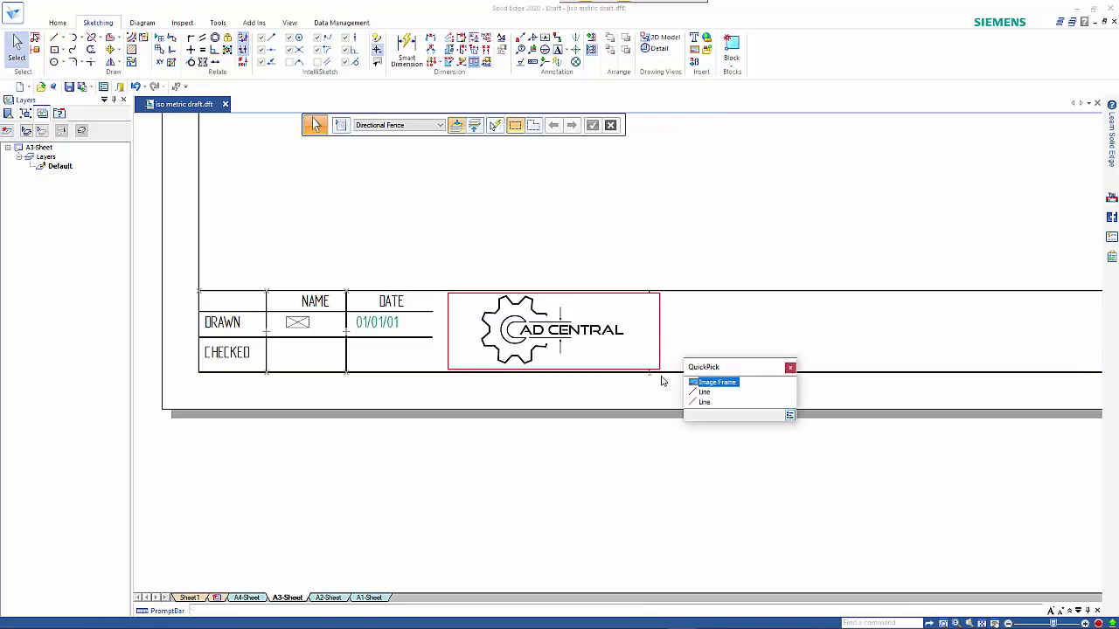
pyautogui.click(699, 394)
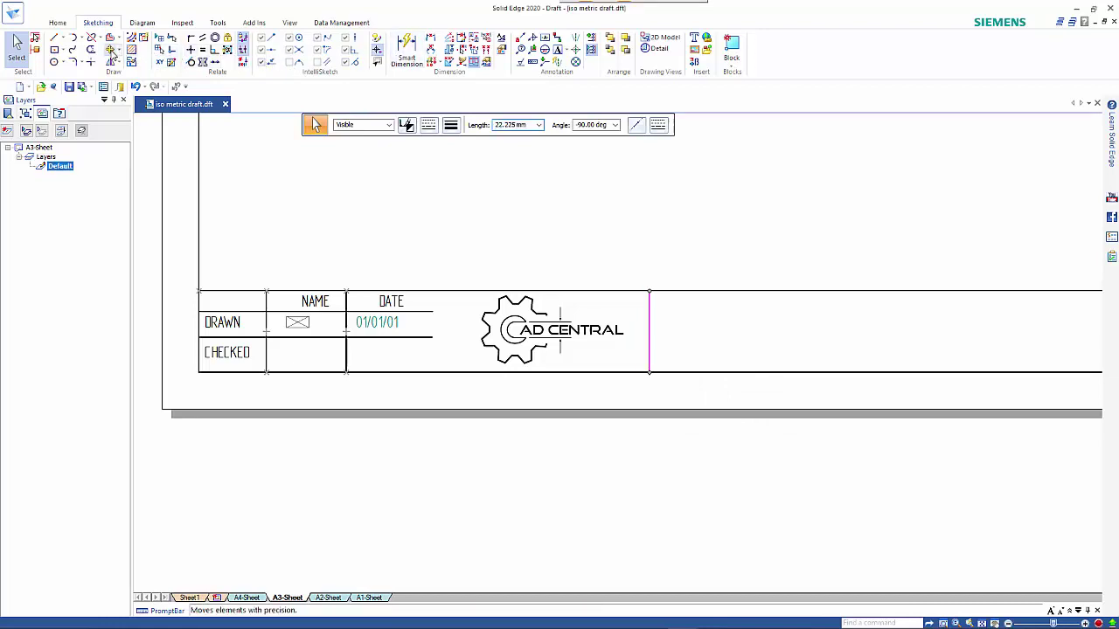
pyautogui.click(110, 49)
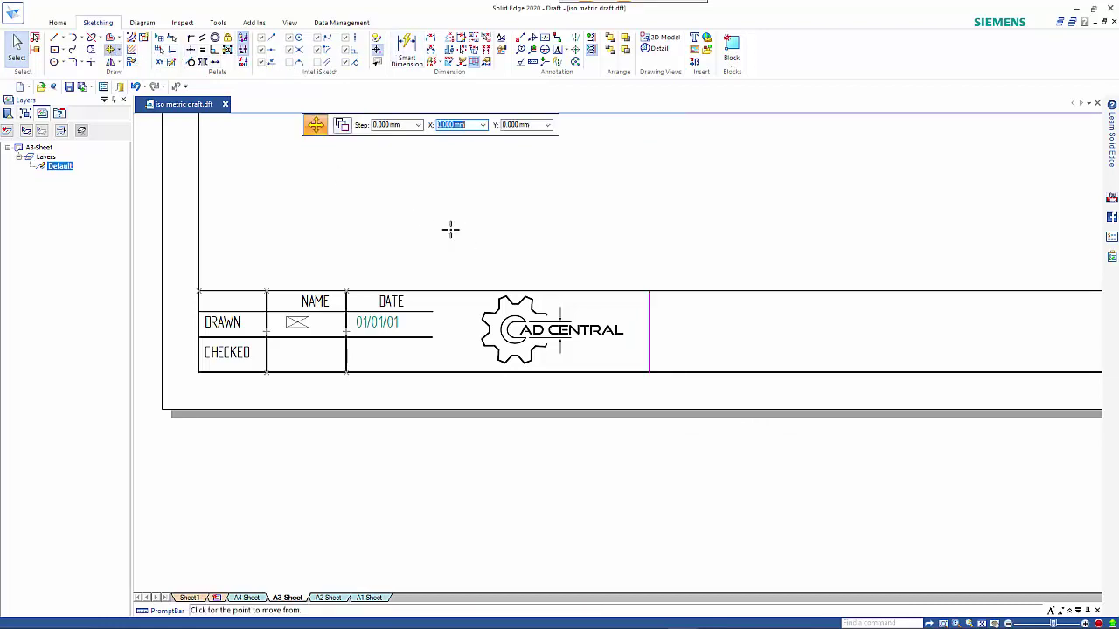
pyautogui.click(649, 290)
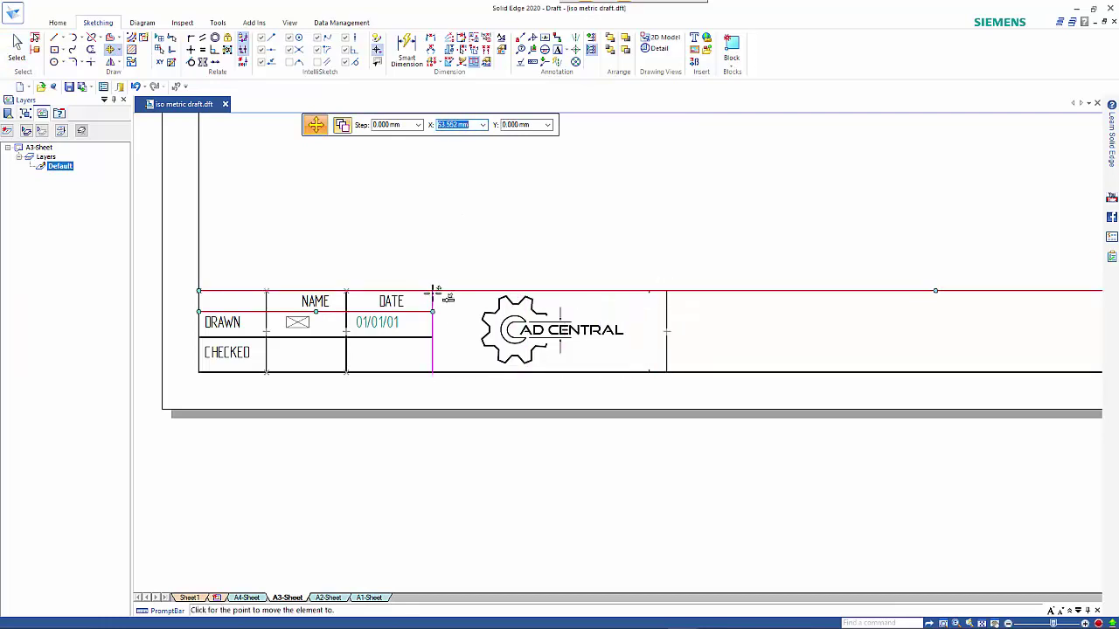
pyautogui.click(432, 291)
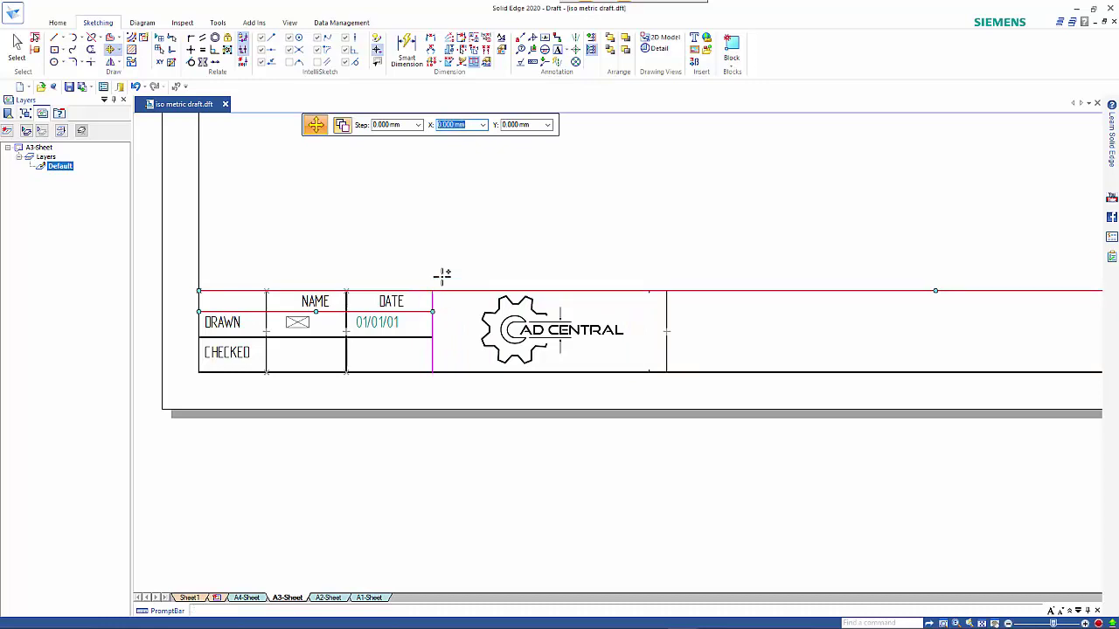
pyautogui.press('Escape')
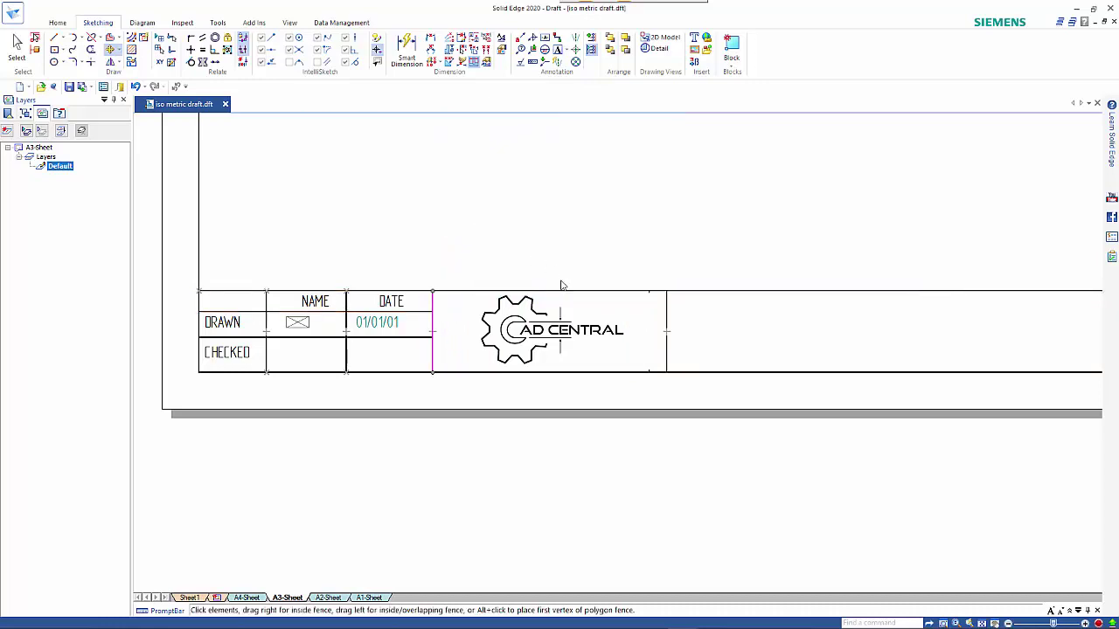
# - Fence-select and remove the approval rows and Solid Edge title area above the strip
pyautogui.scroll(-1, 590, 339)
pyautogui.scroll(-1, 589, 340)
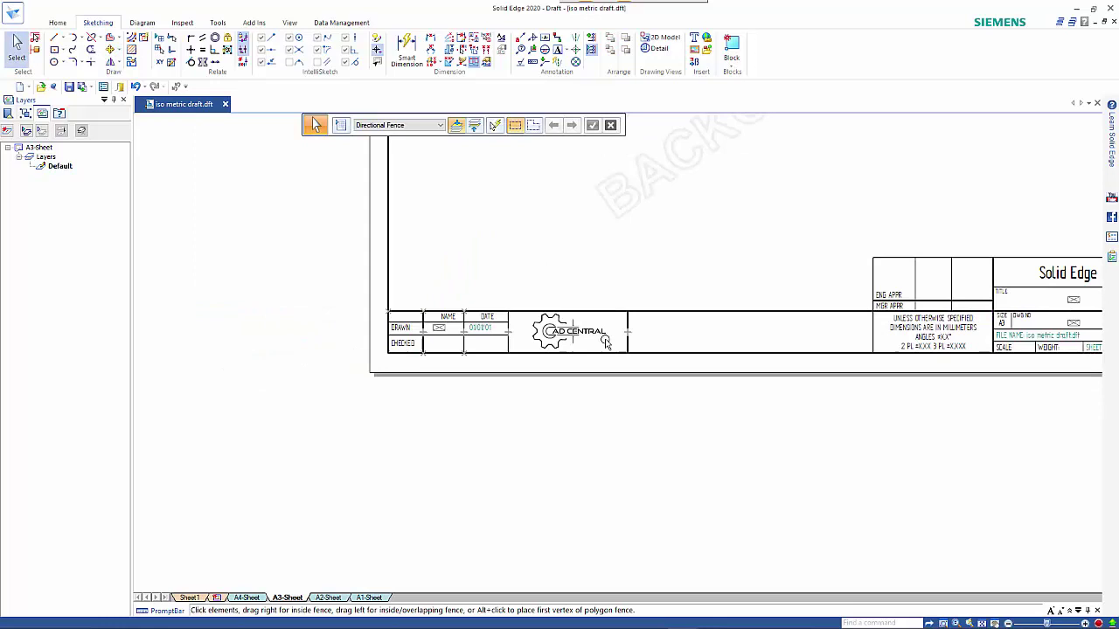
pyautogui.scroll(-1, 687, 354)
pyautogui.scroll(-1, 549, 410)
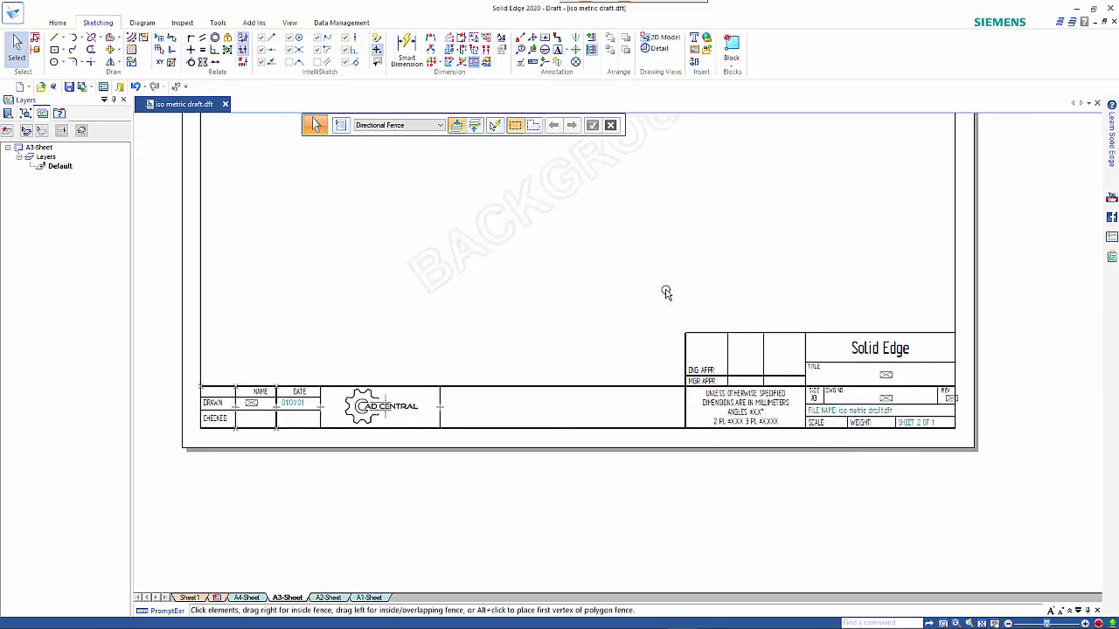
pyautogui.moveTo(665, 290); pyautogui.dragTo(970, 381)
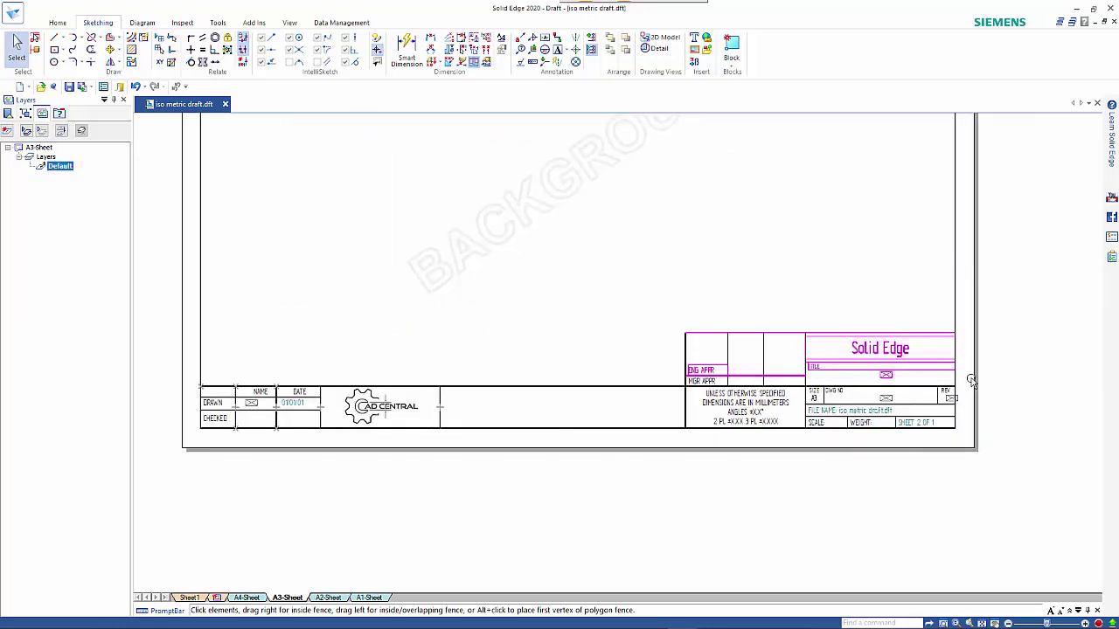
pyautogui.press('Escape')
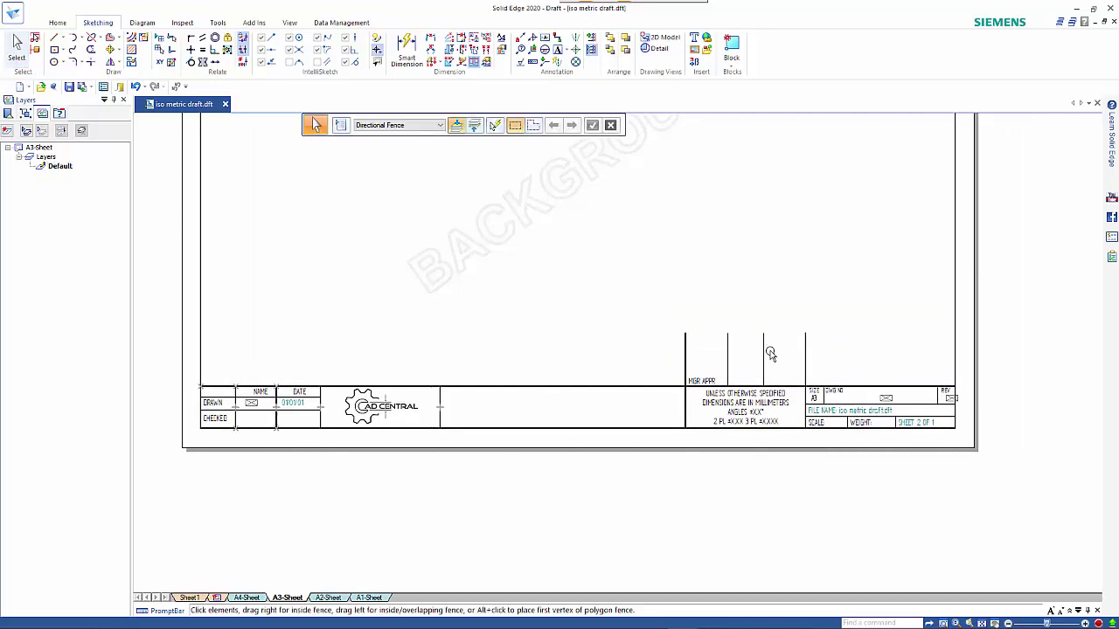
pyautogui.scroll(2, 767, 352)
# - Delete the MGR APPR label from the title block
pyautogui.moveTo(581, 389); pyautogui.dragTo(678, 421)
pyautogui.press('Escape')
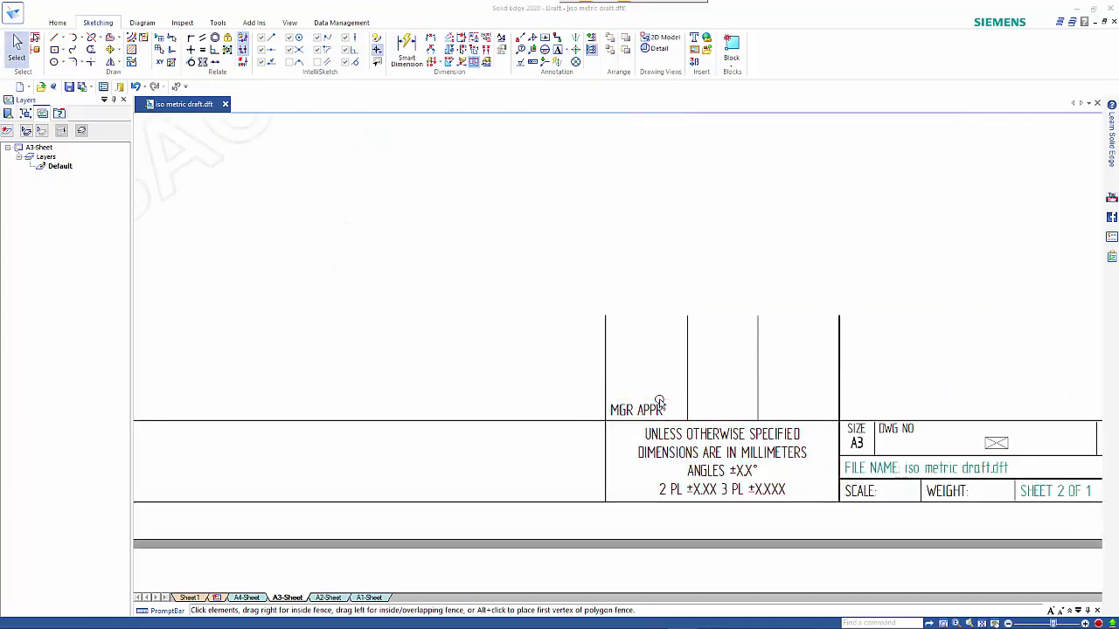
pyautogui.click(631, 405)
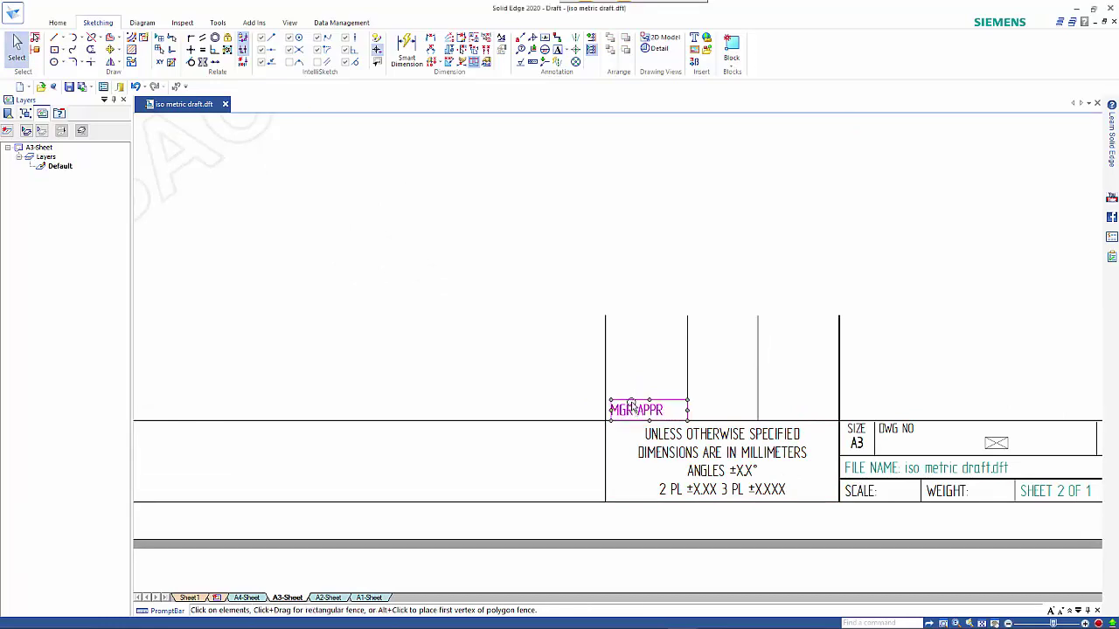
pyautogui.press('Delete')
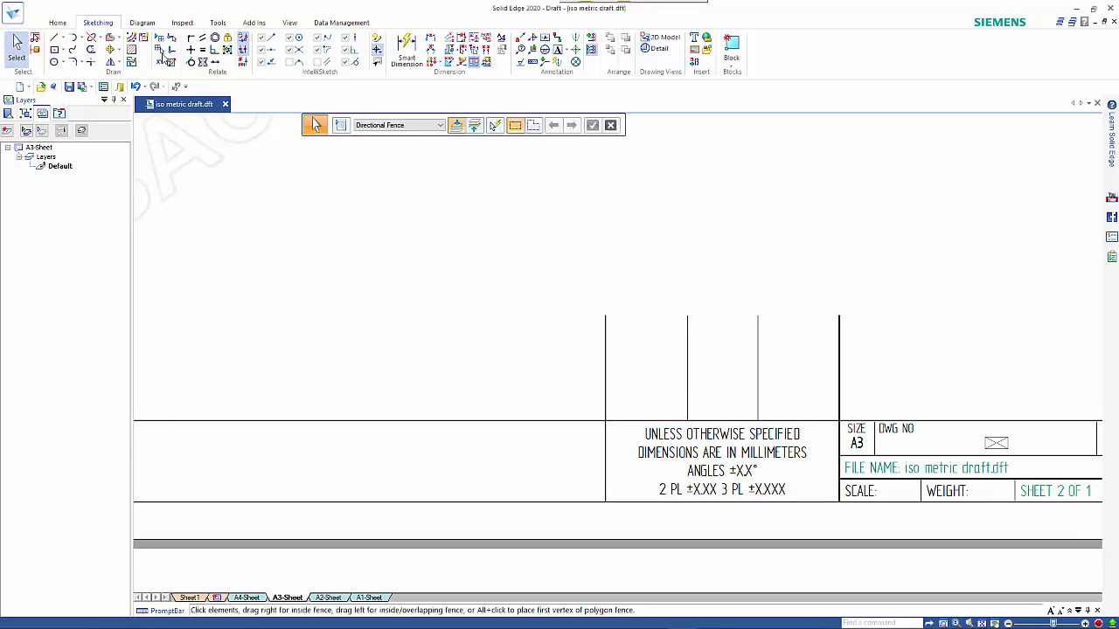
# - Trim away the leftover vertical lines above the title block strip
pyautogui.click(91, 49)
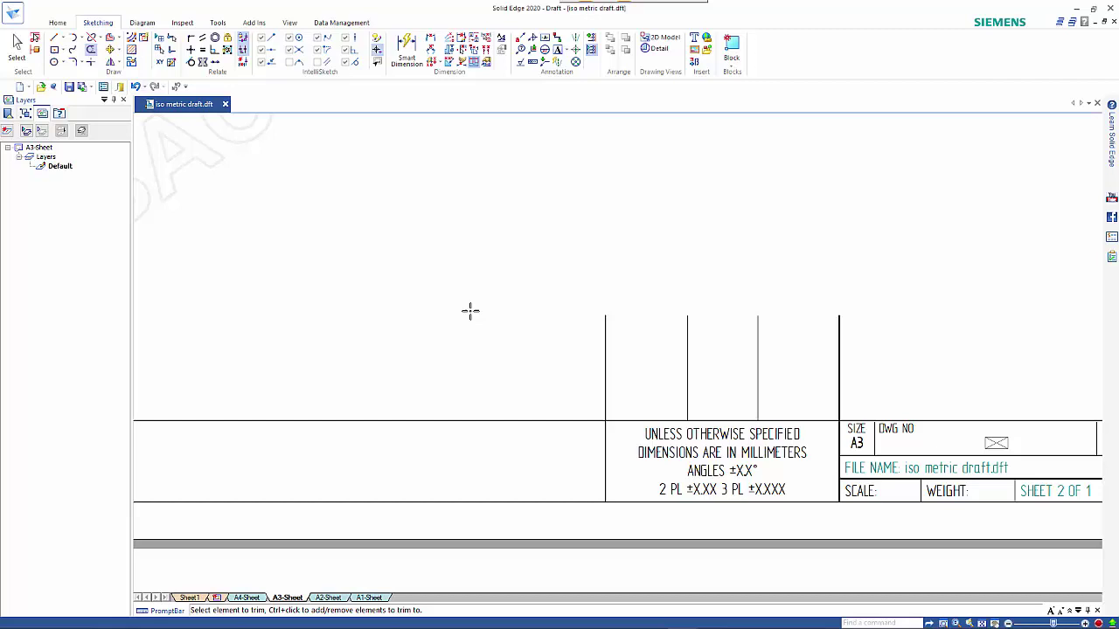
pyautogui.moveTo(525, 337)
pyautogui.mouseDown()
pyautogui.moveTo(769, 381)
pyautogui.moveTo(885, 360)
pyautogui.mouseUp()
pyautogui.scroll(-3, 826, 341)
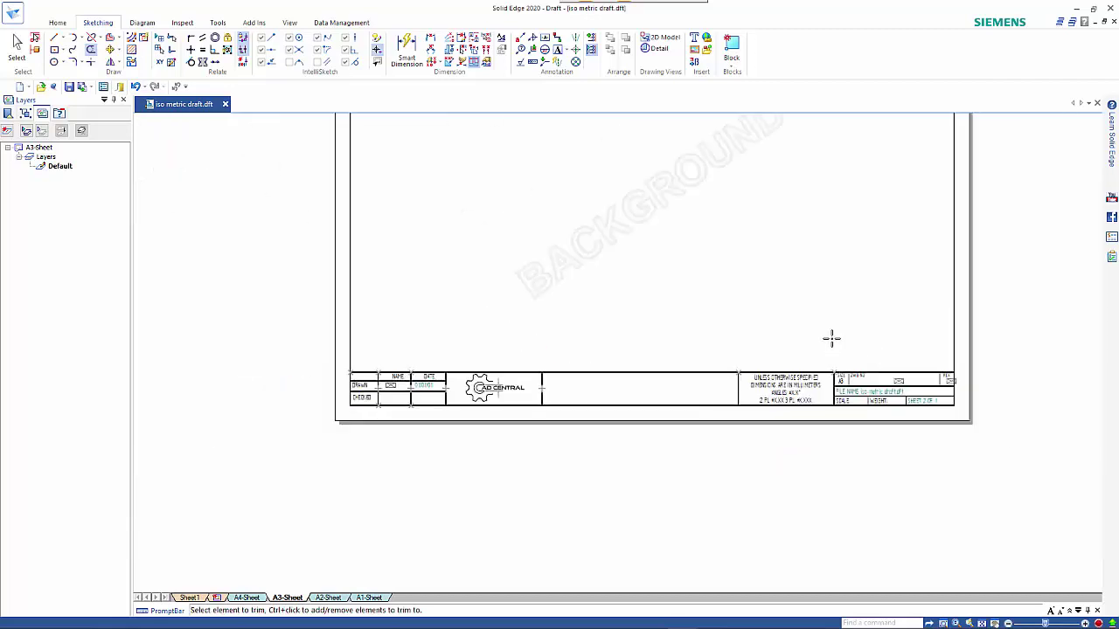
pyautogui.moveTo(814, 312)
pyautogui.mouseDown(button='middle')
pyautogui.moveTo(747, 429)
pyautogui.moveTo(744, 459)
pyautogui.mouseUp(button='middle')
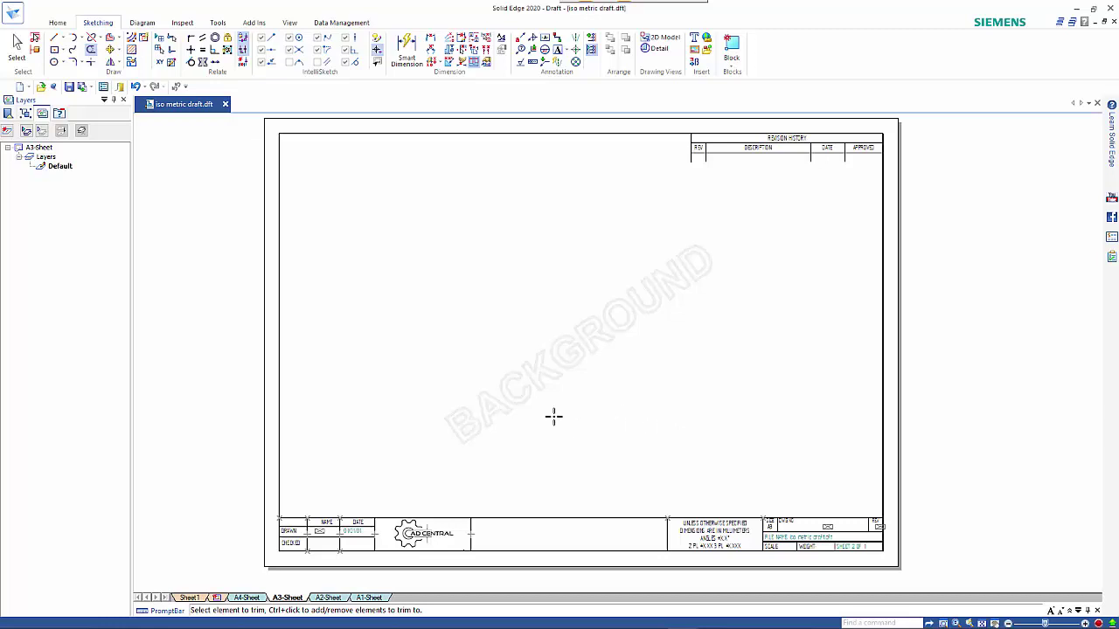
# - Return to working Sheet1, assign A3-Sheet as its background, and fit the sheet
pyautogui.click(289, 22)
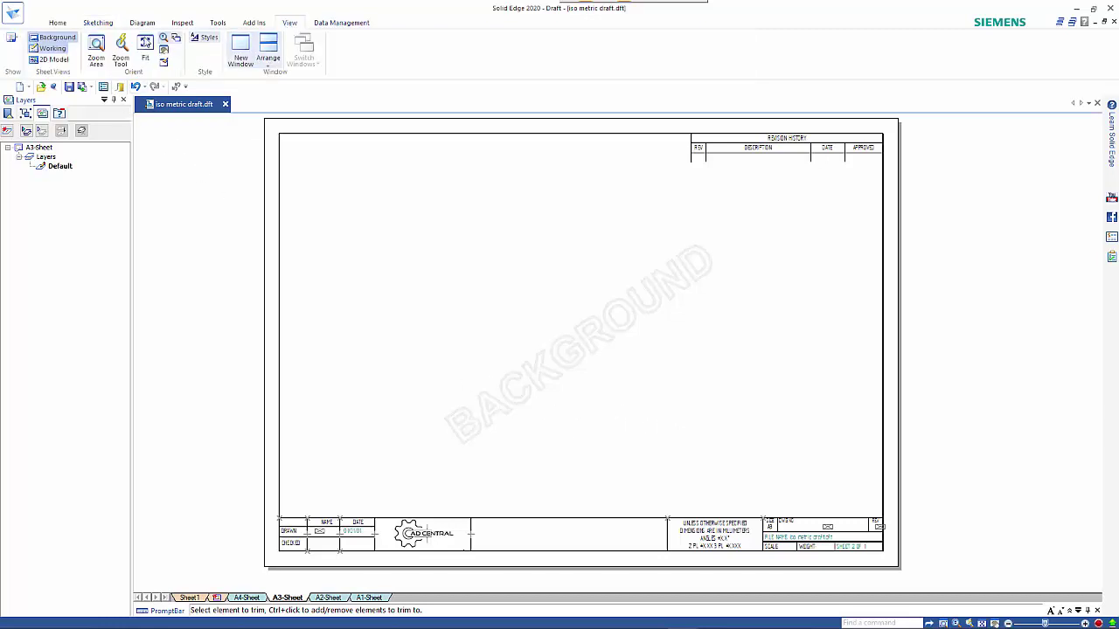
pyautogui.click(58, 37)
pyautogui.click(57, 23)
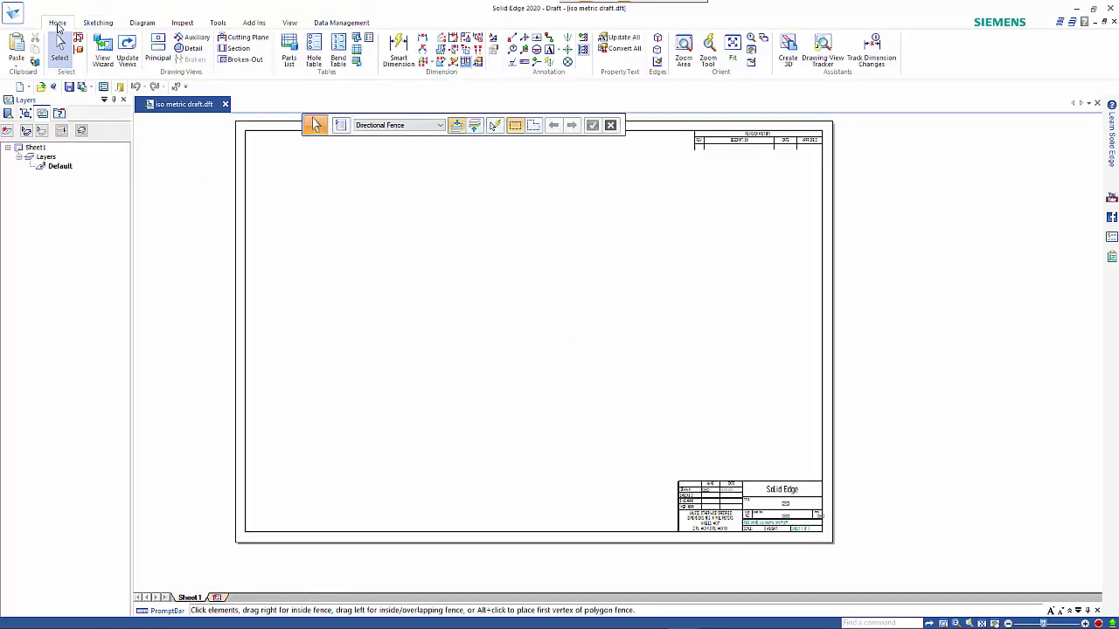
pyautogui.doubleClick(191, 598)
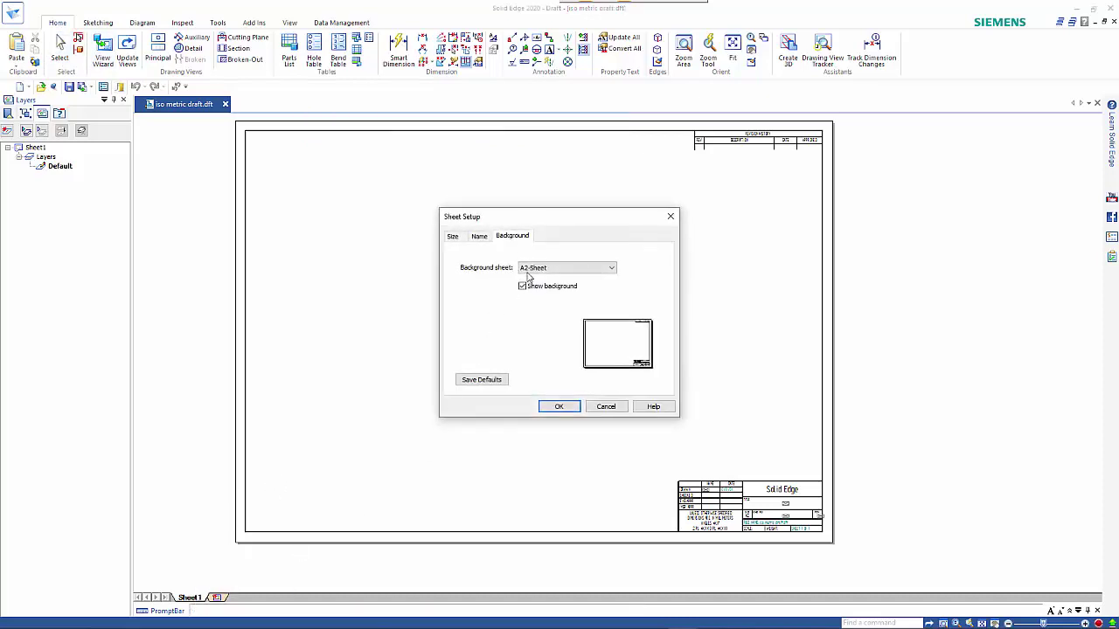
pyautogui.click(534, 268)
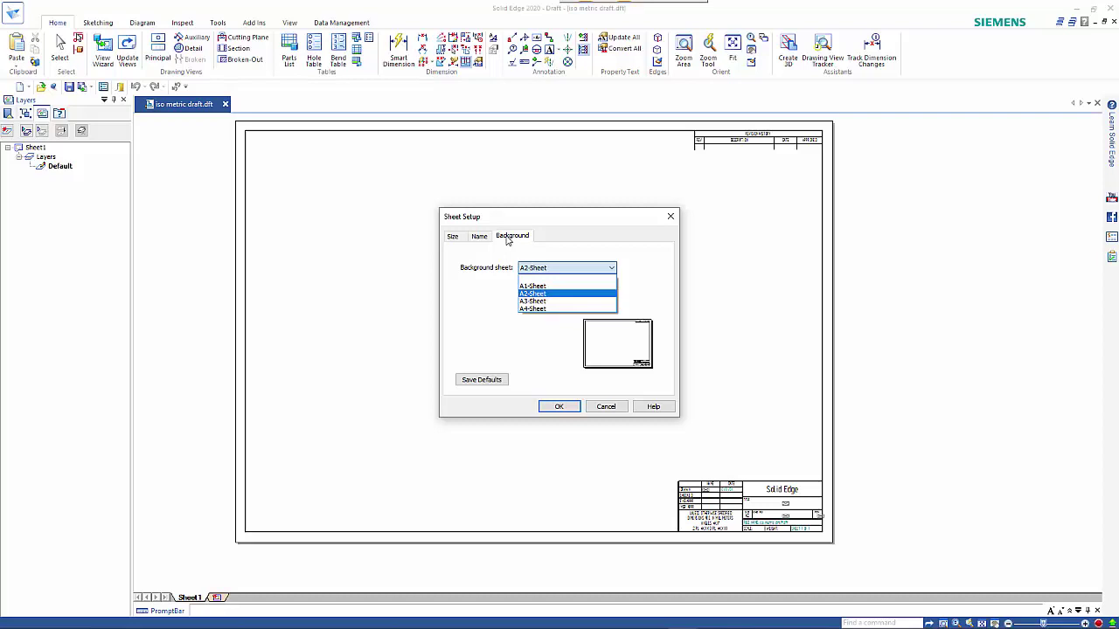
pyautogui.click(532, 303)
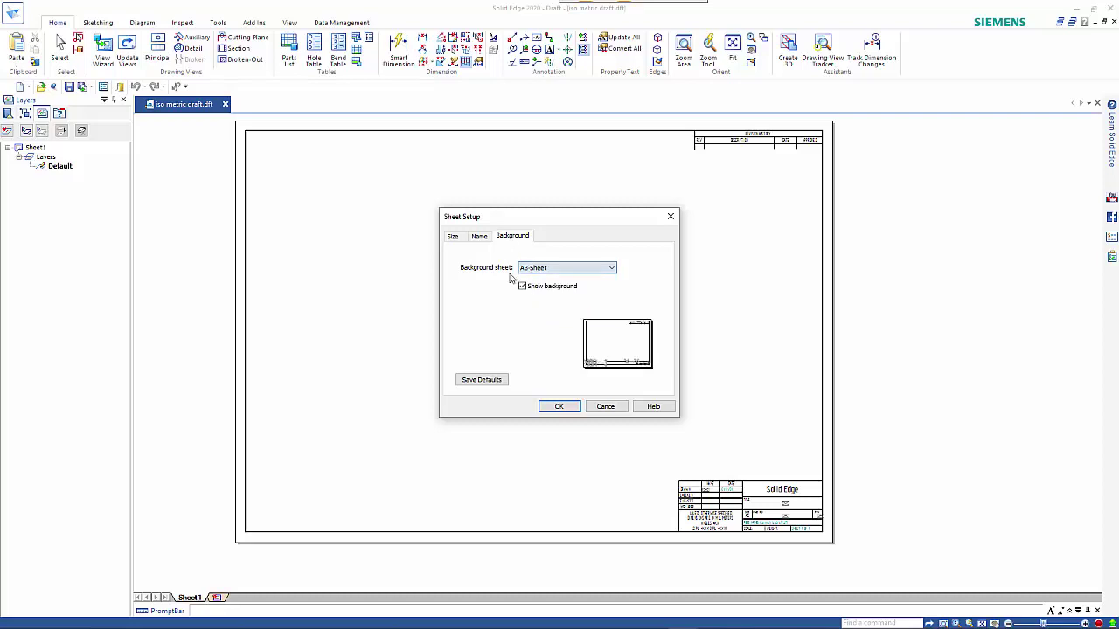
pyautogui.click(559, 406)
pyautogui.hotkey('ctrl', 'shift', 'a')
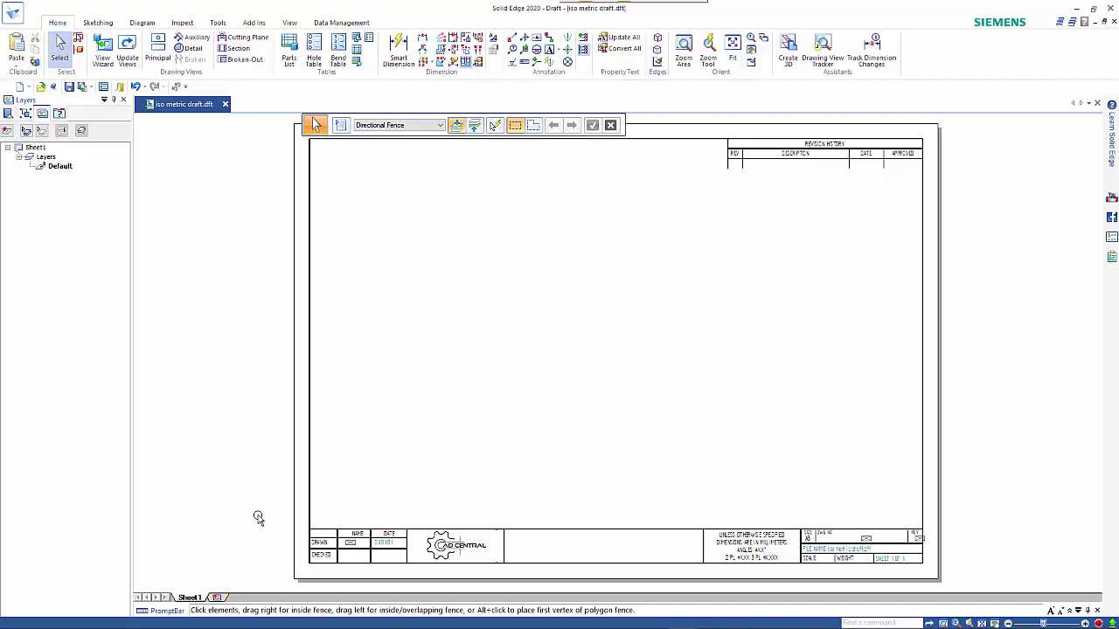
# - In Options > Drawing Standards, change the projection angle to Third
pyautogui.click(12, 13)
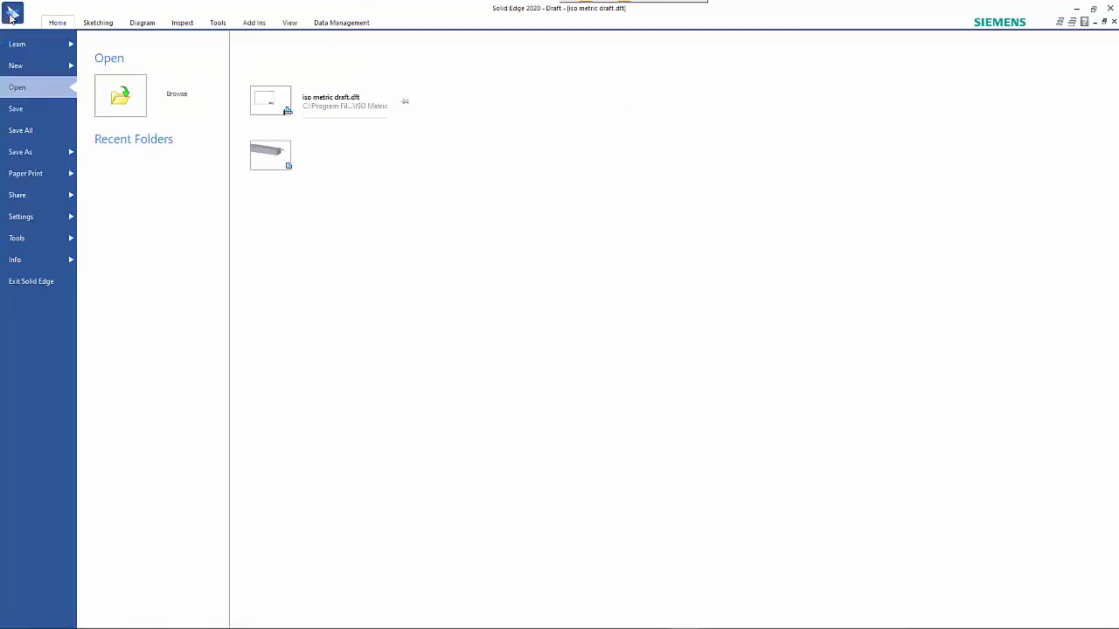
pyautogui.click(61, 218)
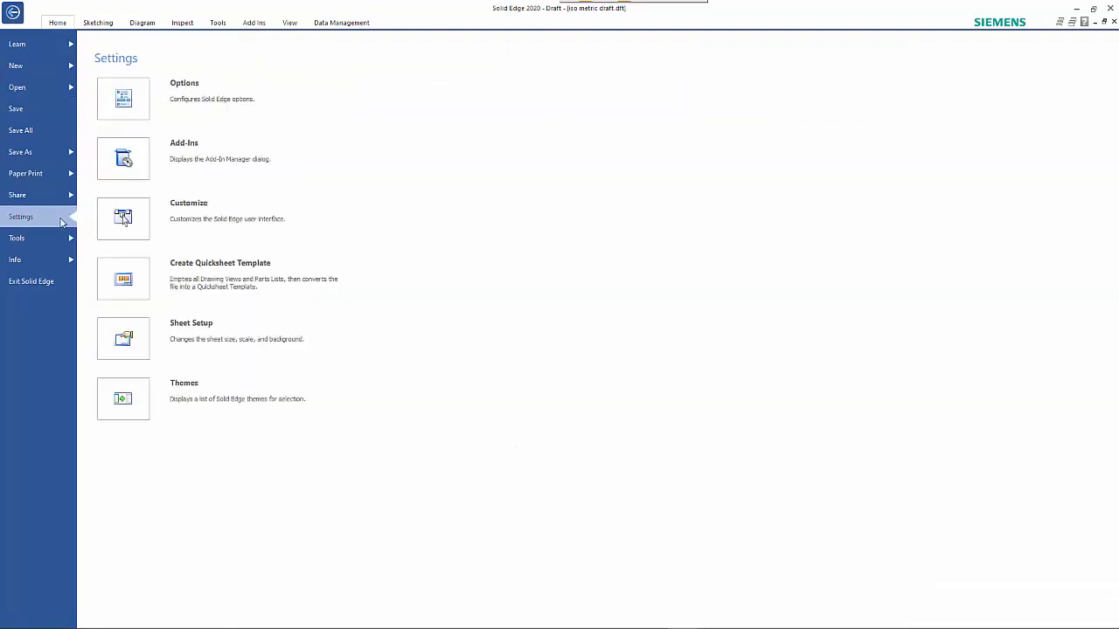
pyautogui.click(207, 99)
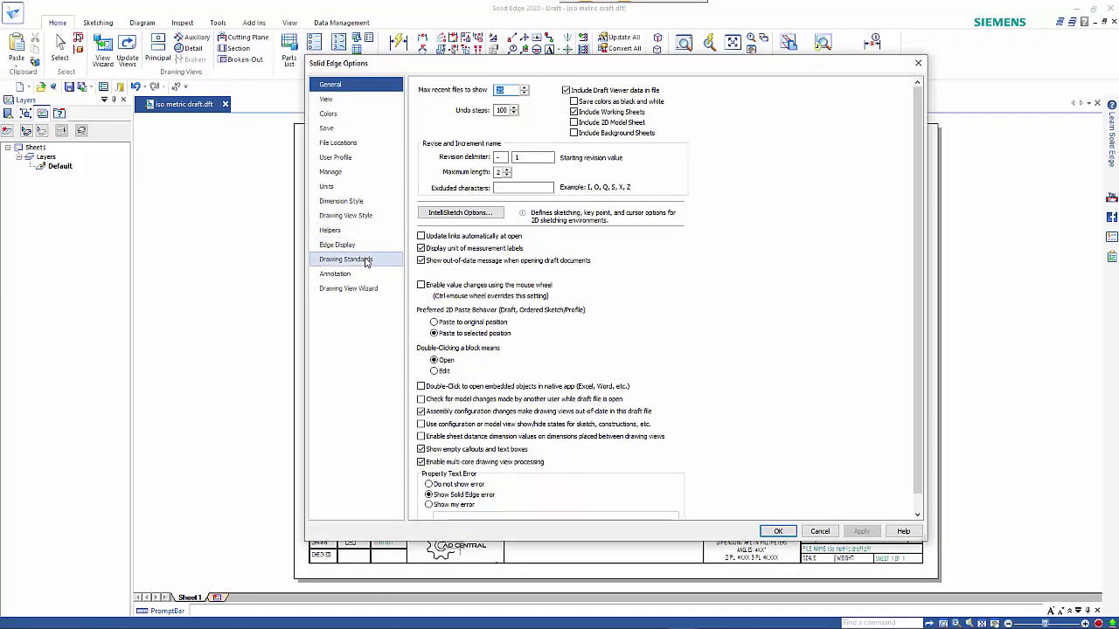
pyautogui.click(366, 260)
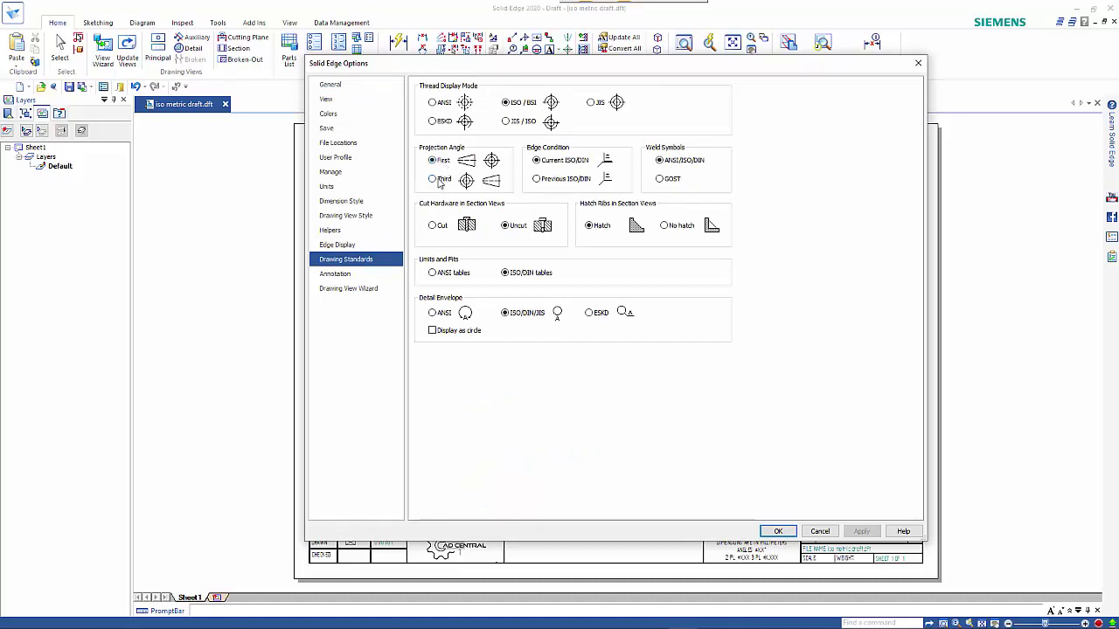
pyautogui.click(440, 179)
pyautogui.click(778, 532)
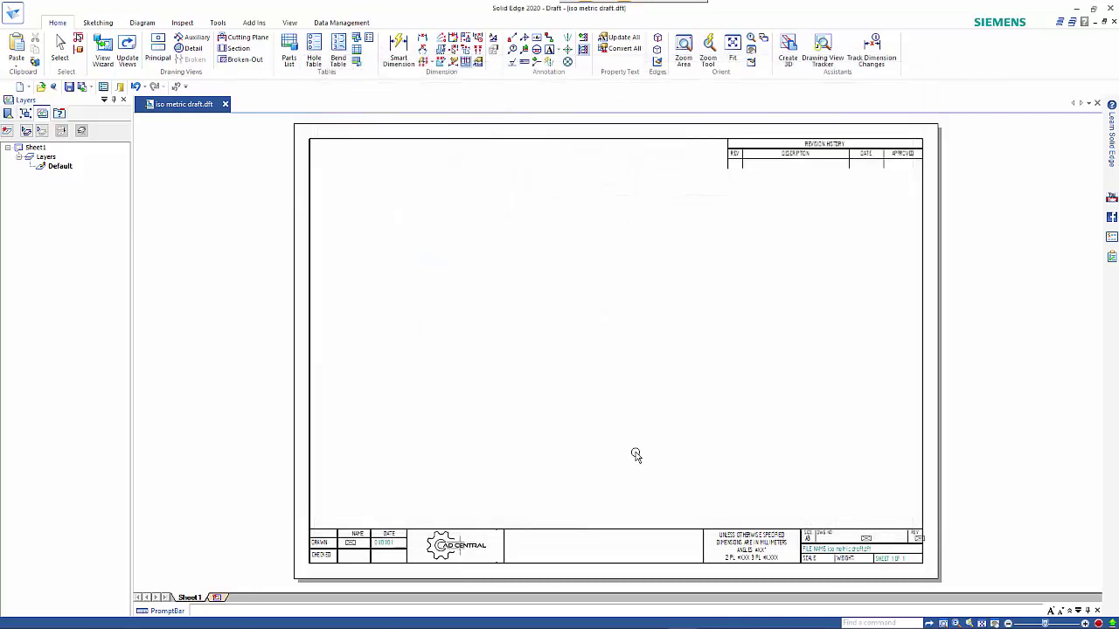